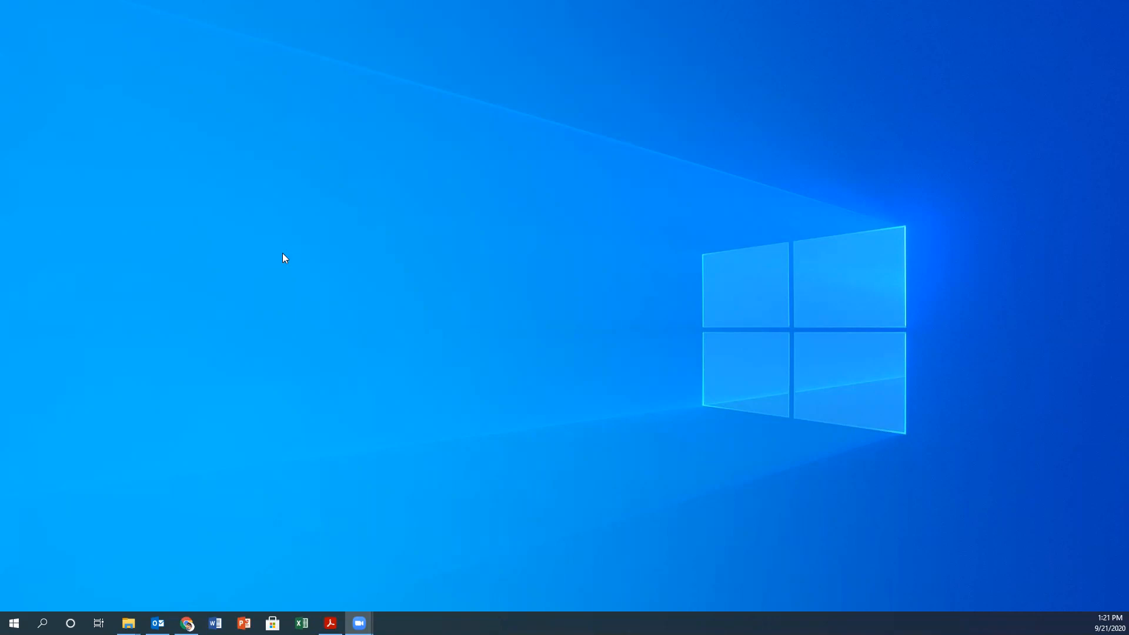
Open the Clever student instructions PDF and review the sign-in steps from browser profile setup through extension installation.
{"action": "left_click", "coordinate": [330, 623]}
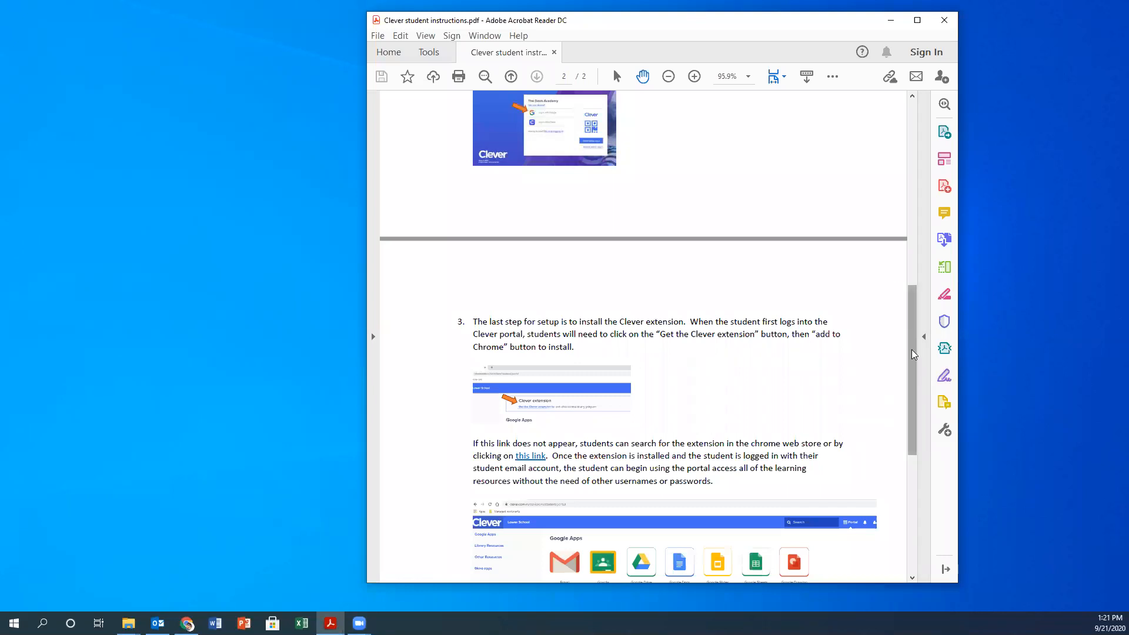
{"action": "left_click_drag", "start_coordinate": [912, 353], "coordinate": [932, 92]}
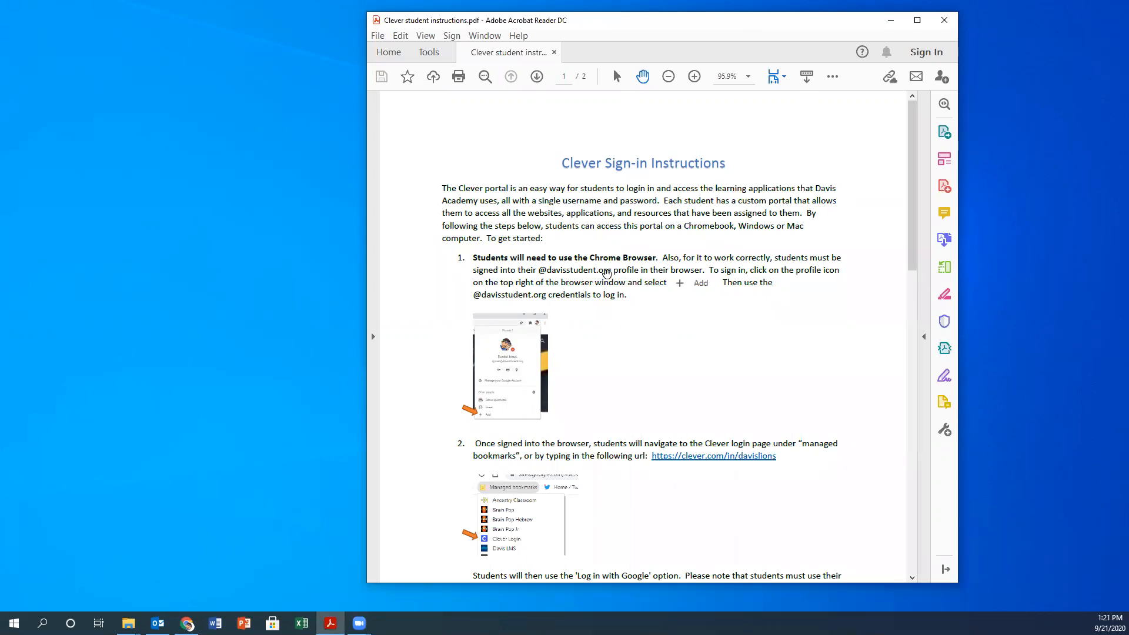
{"action": "scroll", "coordinate": [601, 382], "scroll_direction": "down", "scroll_amount": 1}
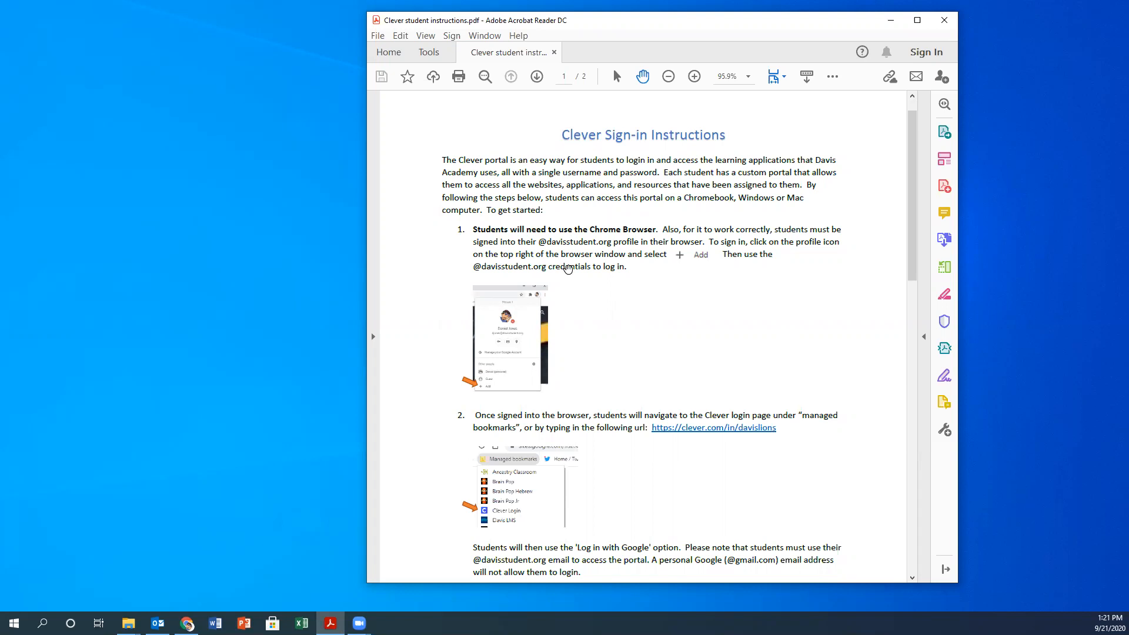
{"action": "scroll", "coordinate": [597, 323], "scroll_direction": "down", "scroll_amount": 6}
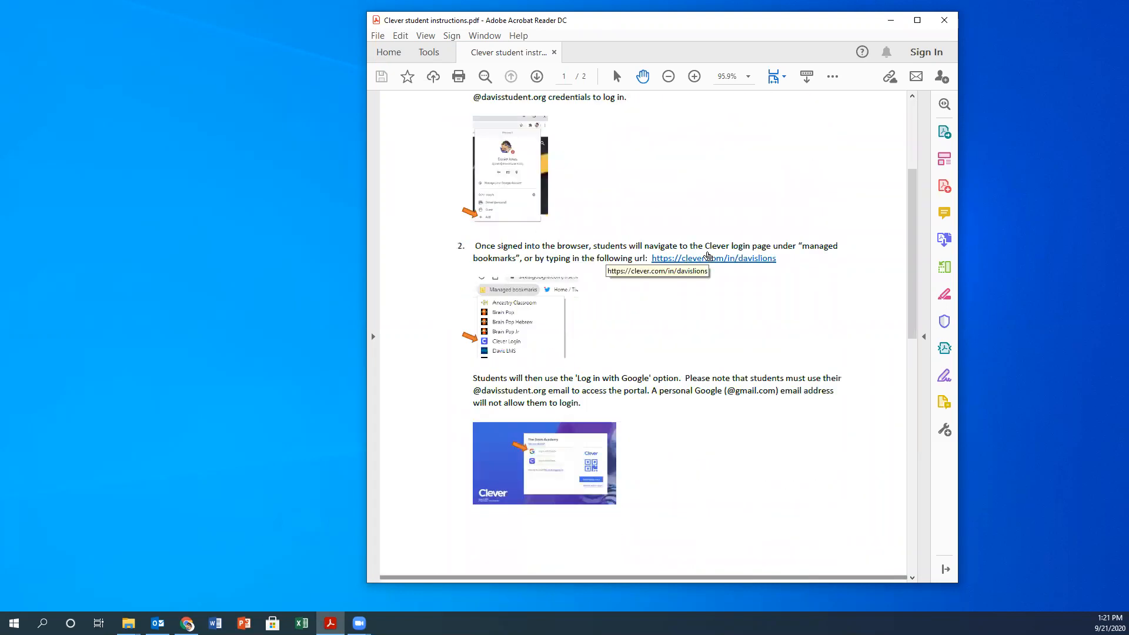
{"action": "scroll", "coordinate": [671, 302], "scroll_direction": "down", "scroll_amount": 3}
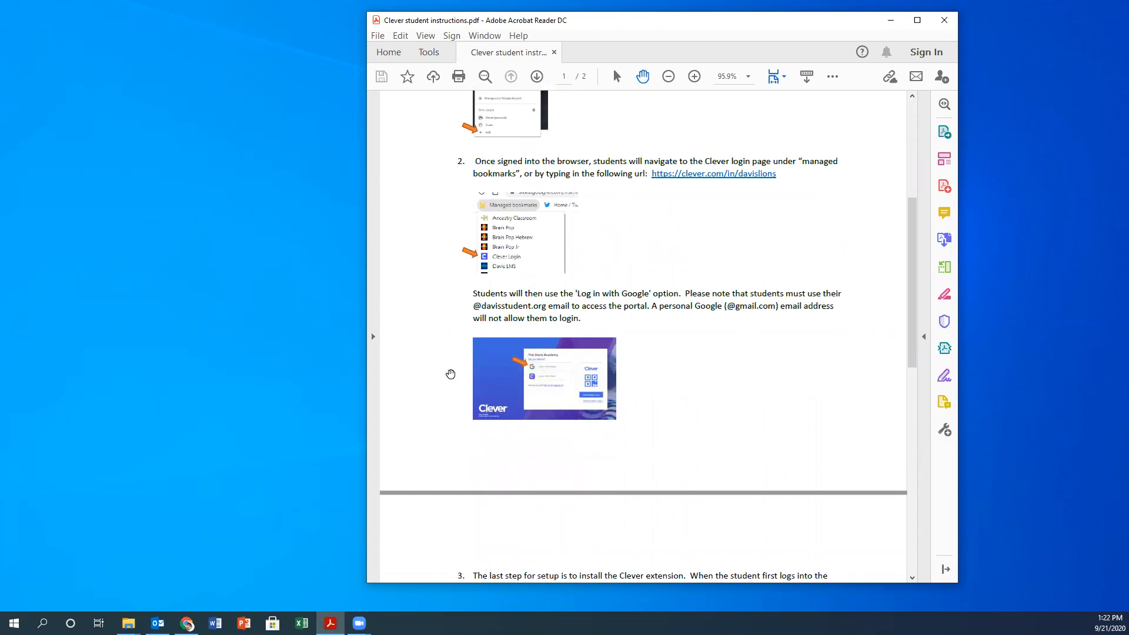
{"action": "scroll", "coordinate": [704, 373], "scroll_direction": "down", "scroll_amount": 1}
{"action": "scroll", "coordinate": [704, 373], "scroll_direction": "down", "scroll_amount": 10}
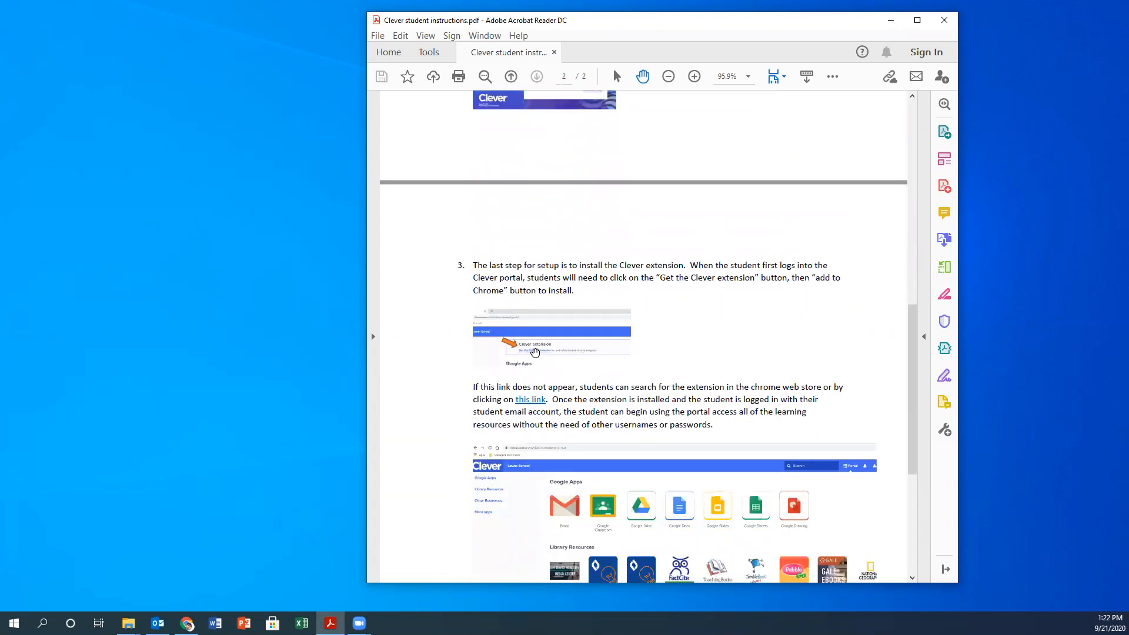
{"action": "scroll", "coordinate": [739, 366], "scroll_direction": "down", "scroll_amount": 1}
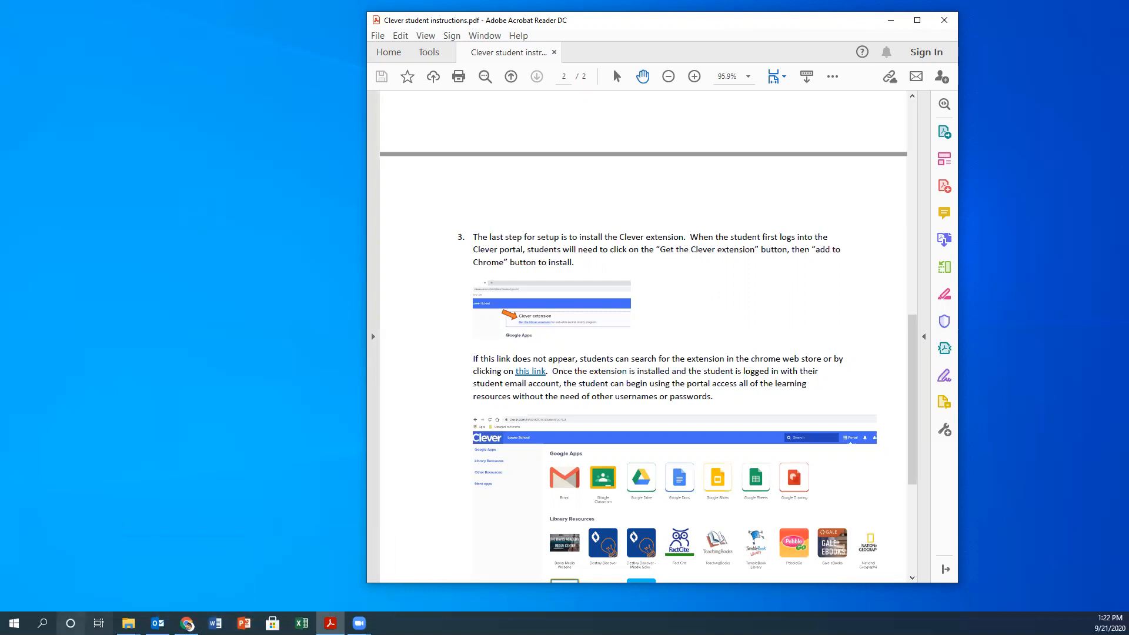
Switch to Chrome, return to the open Clever teacher page and log out of the account.
{"action": "left_click", "coordinate": [187, 623]}
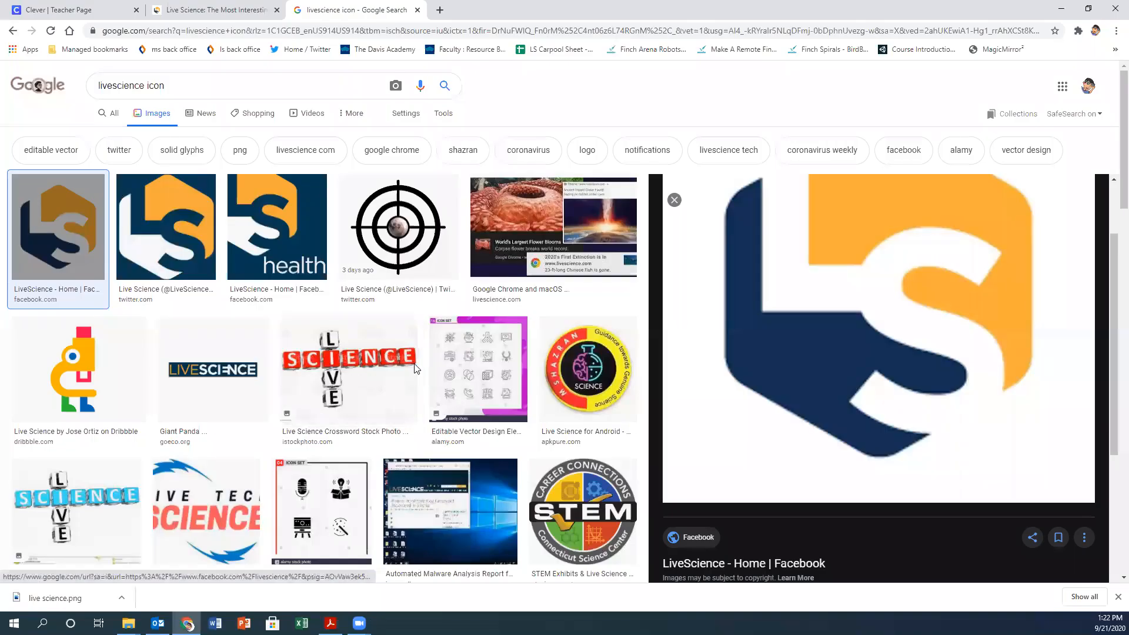
{"action": "left_click", "coordinate": [53, 11]}
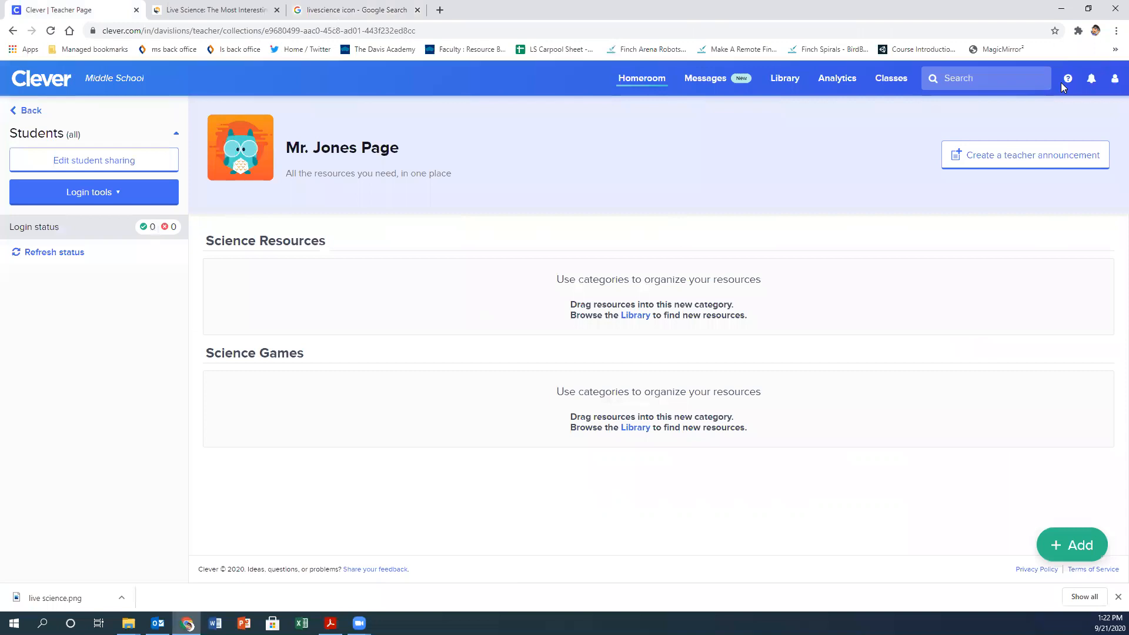
{"action": "left_click", "coordinate": [1114, 78]}
{"action": "left_click", "coordinate": [1047, 224]}
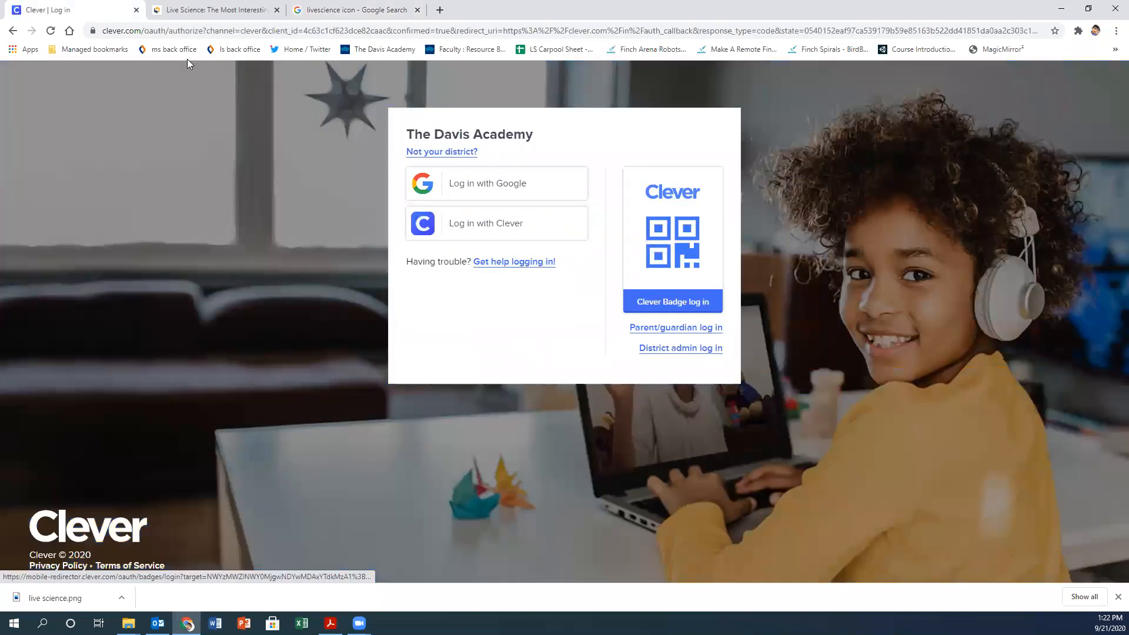
Check the managed bookmarks and browser profile, and log in to Clever with Google in the teacher role.
{"action": "left_click", "coordinate": [88, 49]}
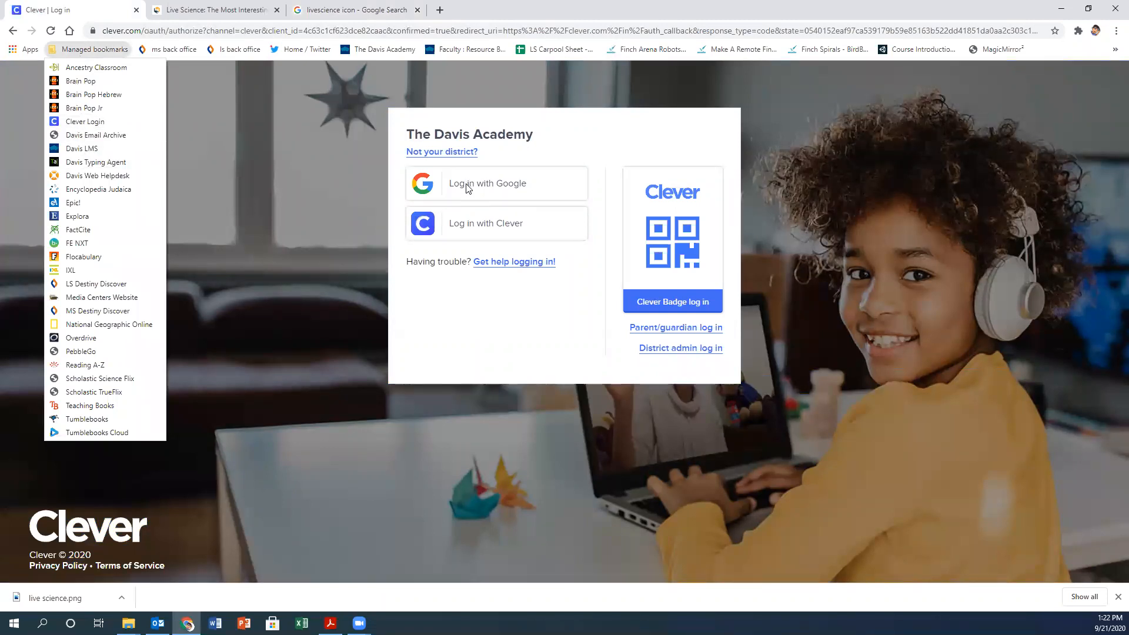
{"action": "left_click", "coordinate": [1095, 32]}
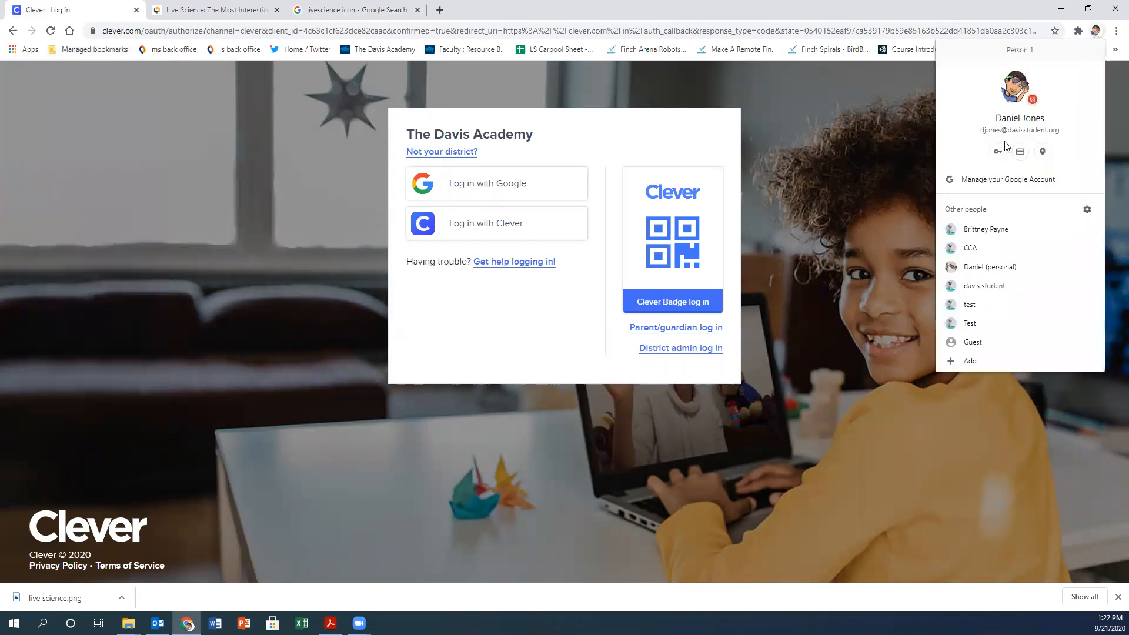
{"action": "left_click", "coordinate": [478, 188]}
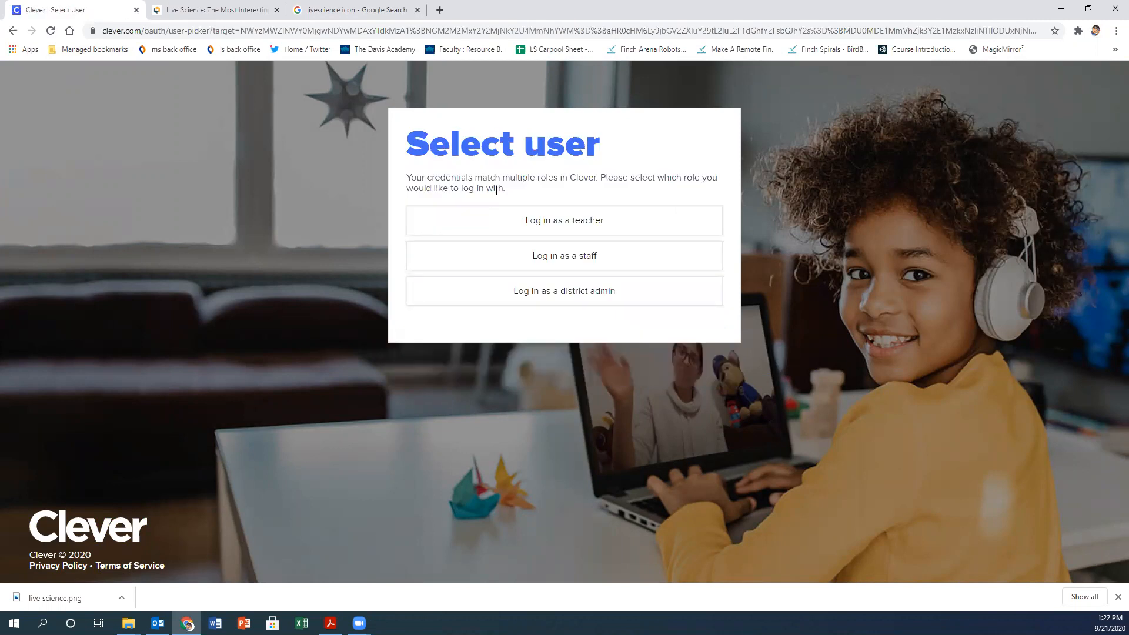
{"action": "left_click", "coordinate": [555, 220]}
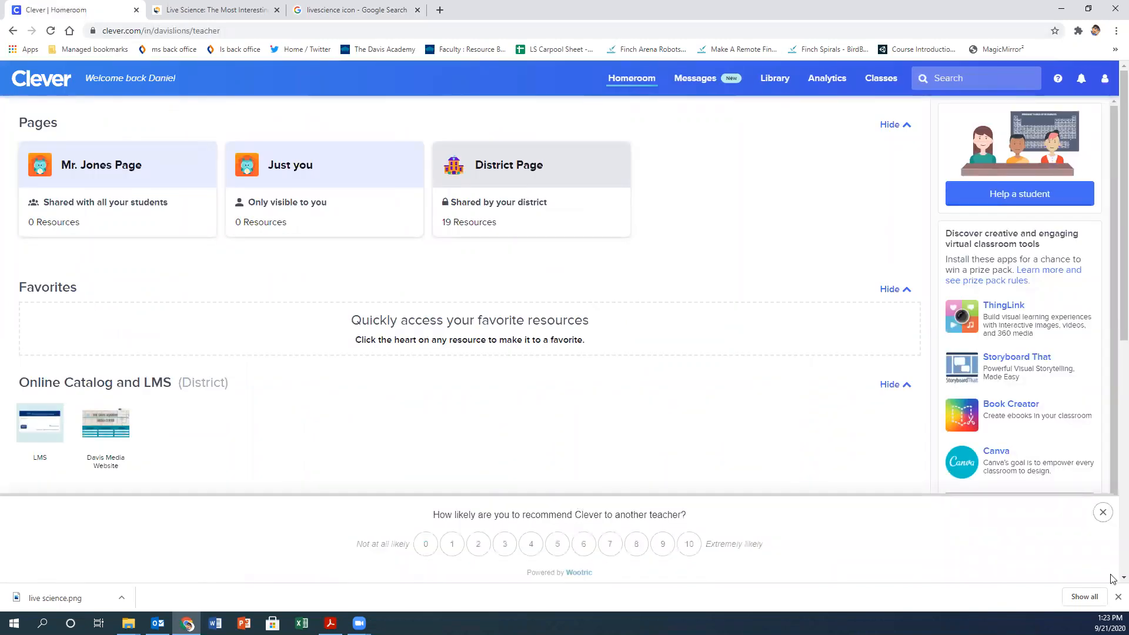
{"action": "left_click", "coordinate": [1103, 513]}
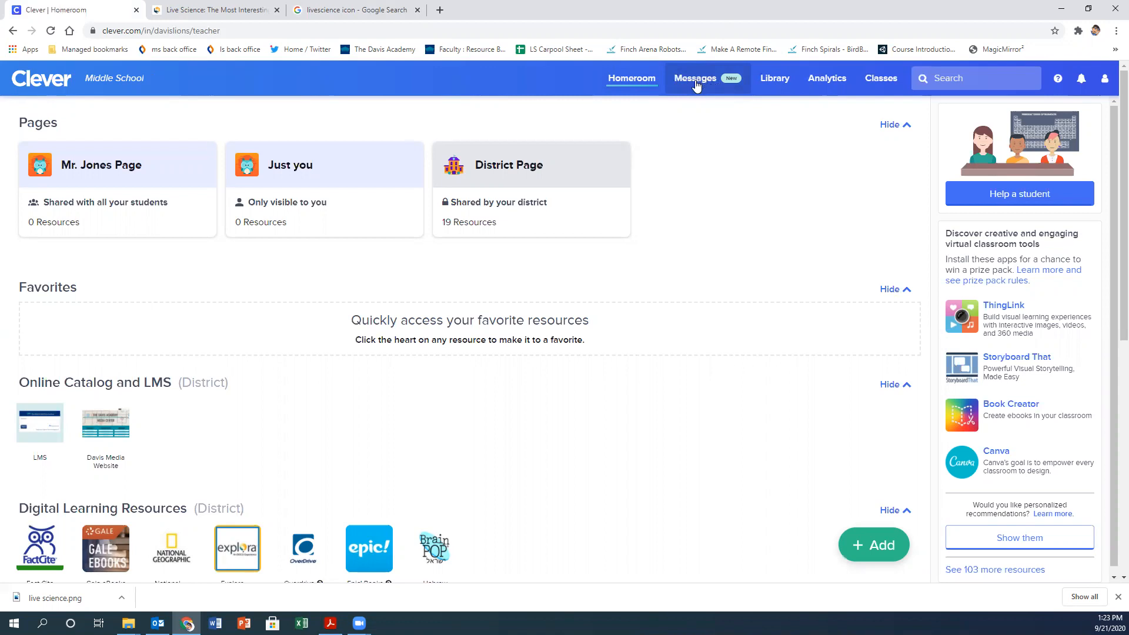
Examine the Library apps, the student activity analytics and the Classes page of the teacher portal.
{"action": "left_click", "coordinate": [775, 83]}
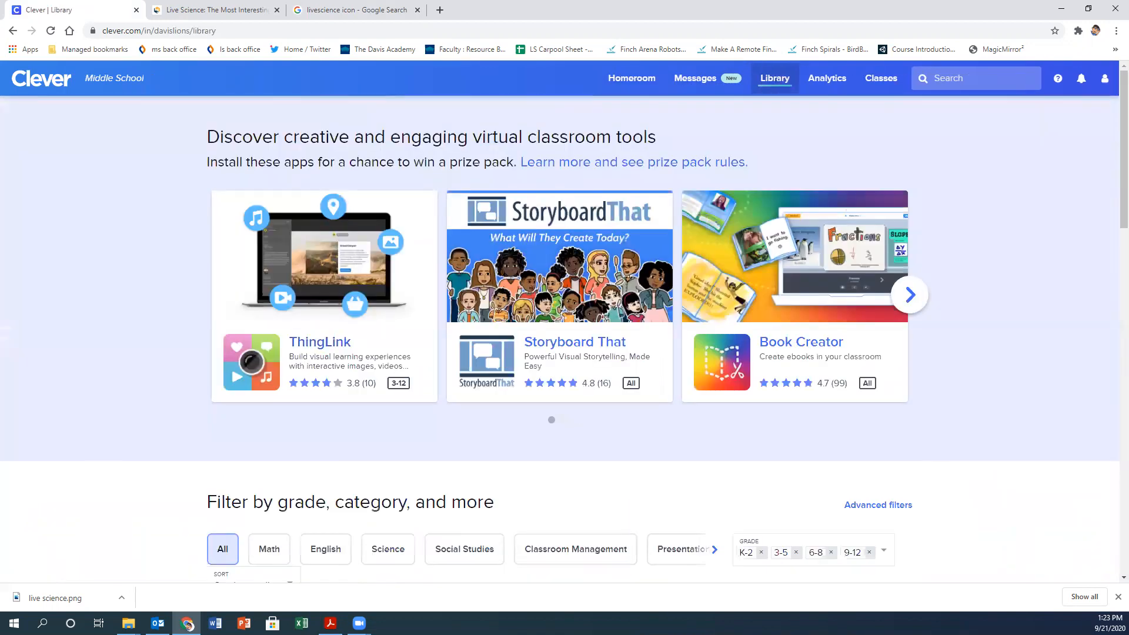
{"action": "scroll", "coordinate": [123, 329], "scroll_direction": "down", "scroll_amount": 3}
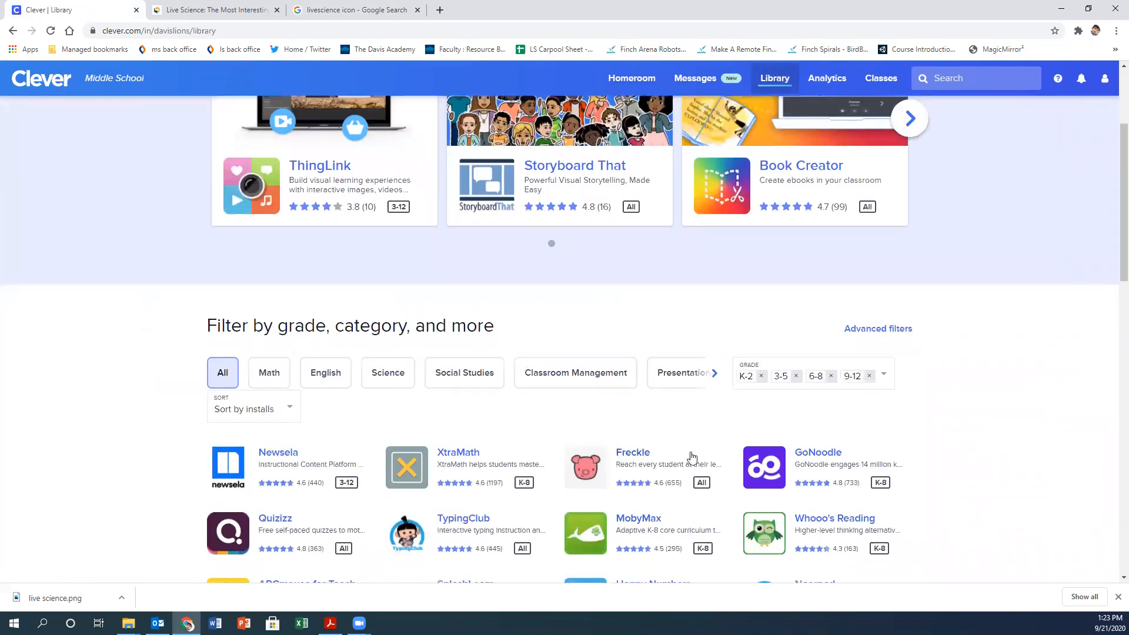
{"action": "scroll", "coordinate": [693, 453], "scroll_direction": "up", "scroll_amount": 3}
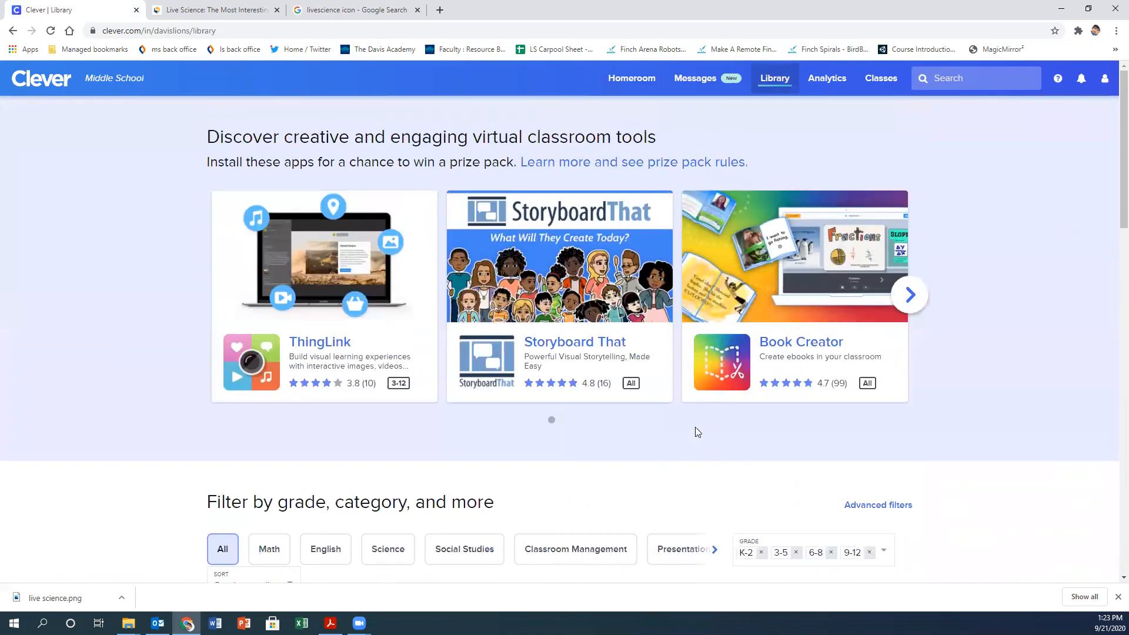
{"action": "left_click", "coordinate": [826, 84]}
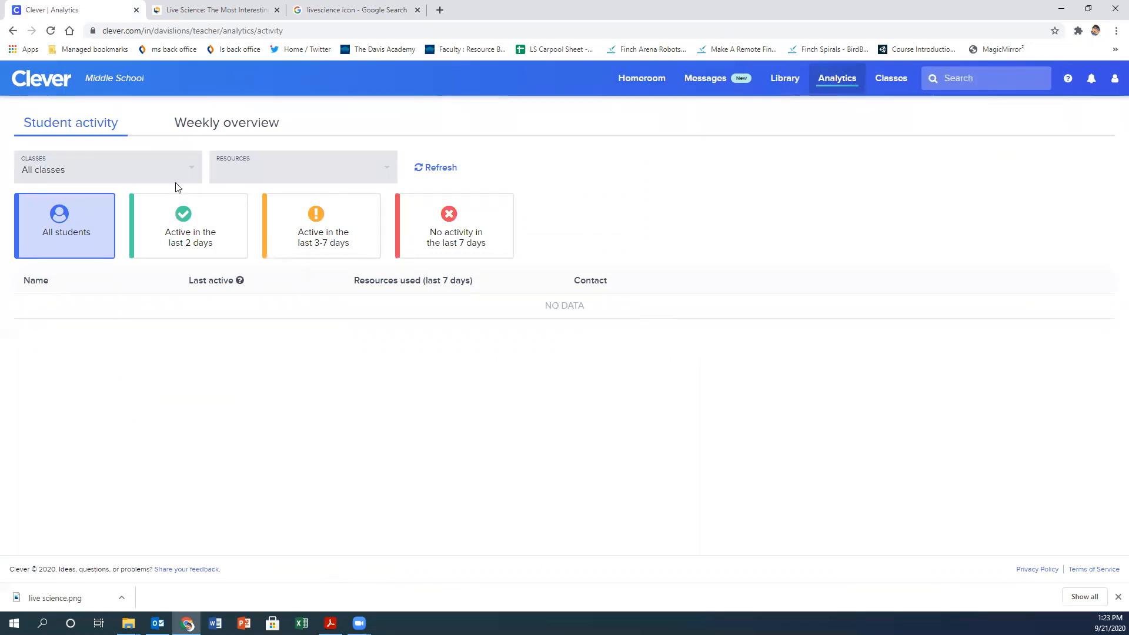
{"action": "left_click", "coordinate": [889, 85]}
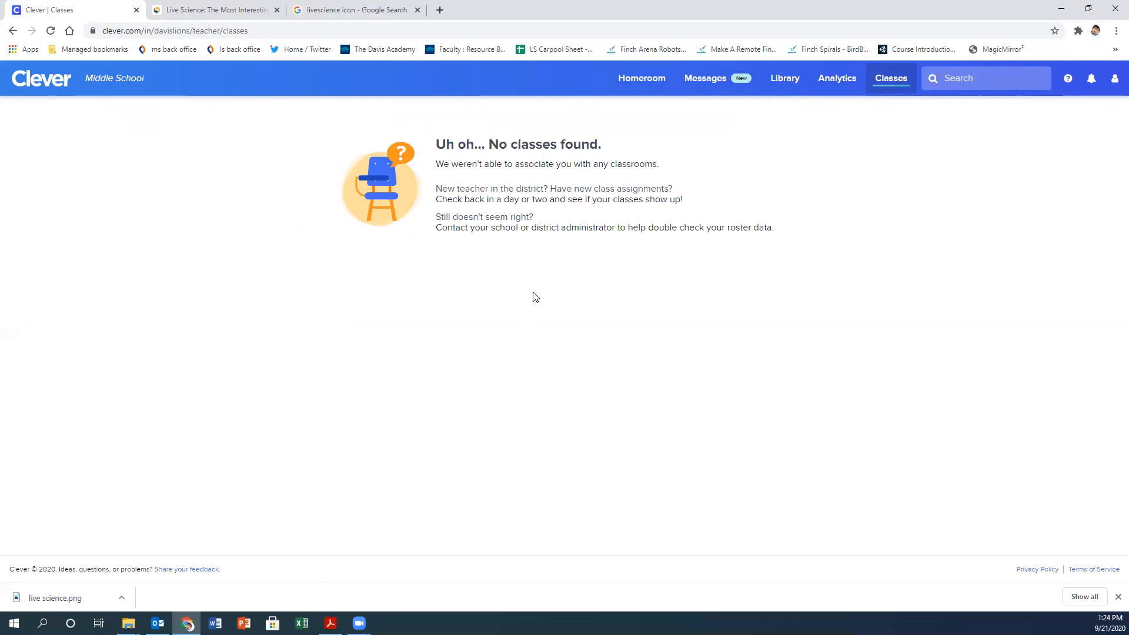
Review the Homeroom page's district resource categories, from Online Catalog and LMS down to Clever Extension.
{"action": "left_click", "coordinate": [628, 82]}
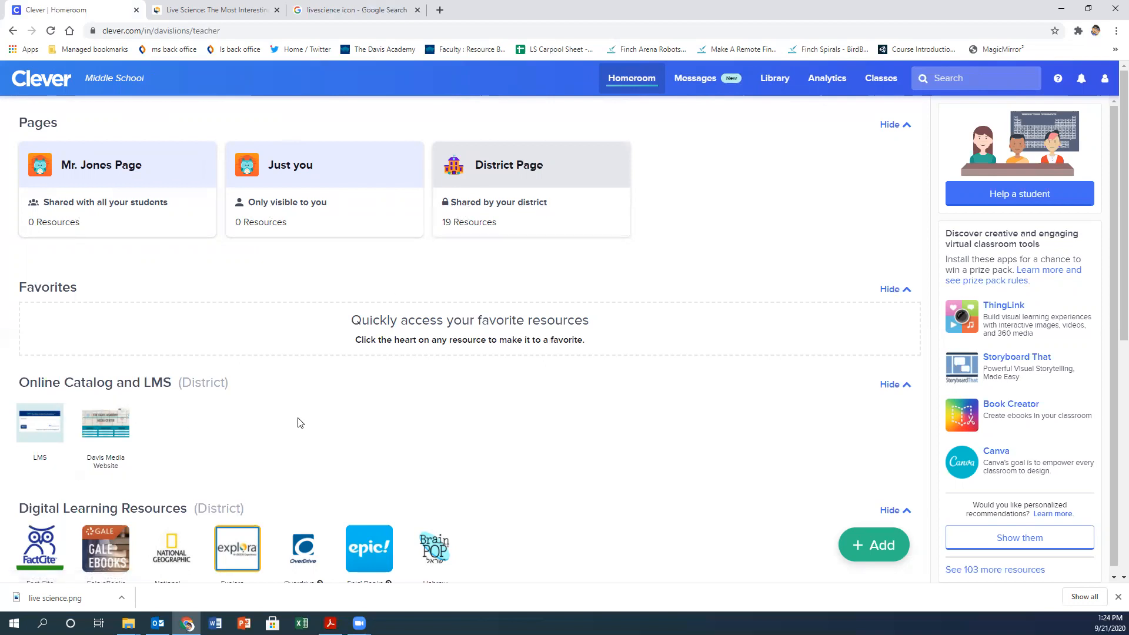
{"action": "scroll", "coordinate": [305, 420], "scroll_direction": "down", "scroll_amount": 1}
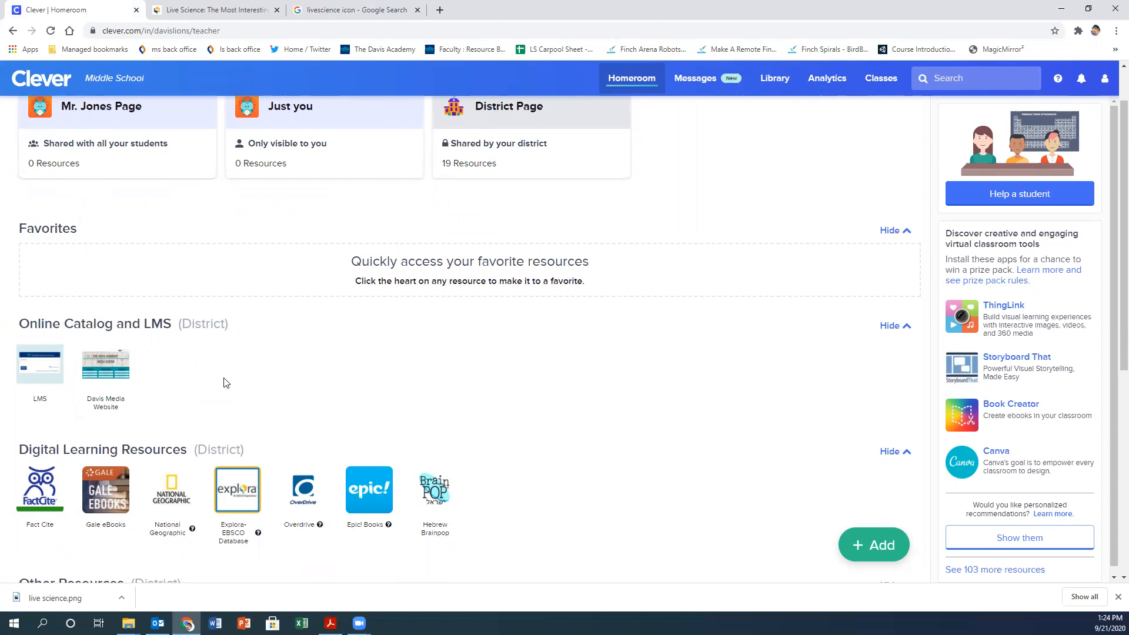
{"action": "scroll", "coordinate": [404, 372], "scroll_direction": "down", "scroll_amount": 2}
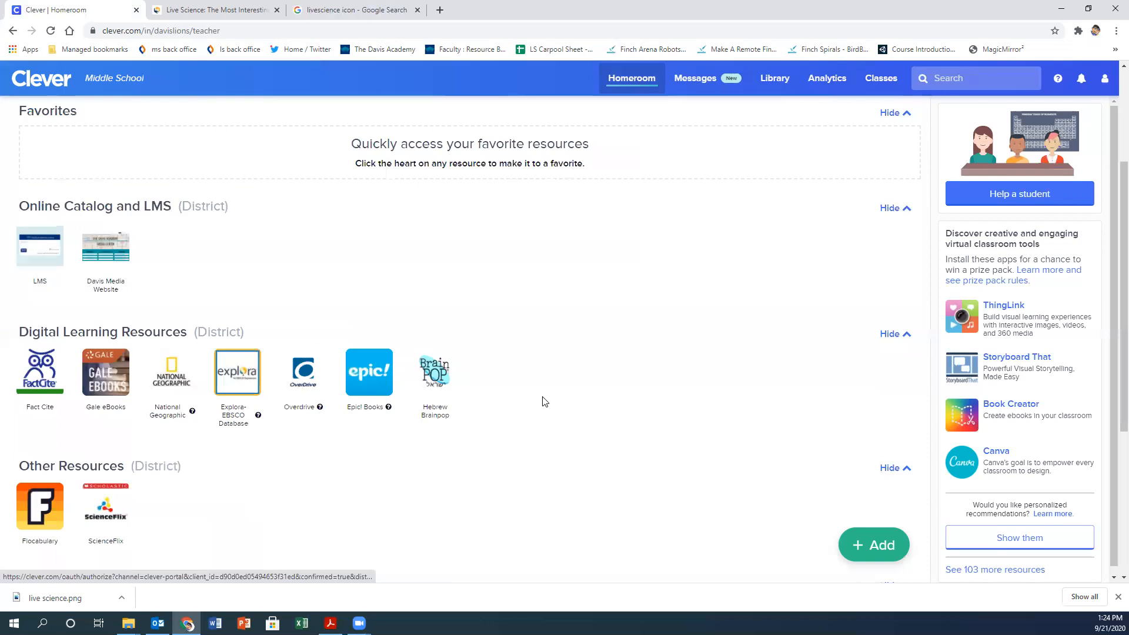
{"action": "scroll", "coordinate": [535, 403], "scroll_direction": "down", "scroll_amount": 1}
{"action": "scroll", "coordinate": [535, 403], "scroll_direction": "down", "scroll_amount": 1}
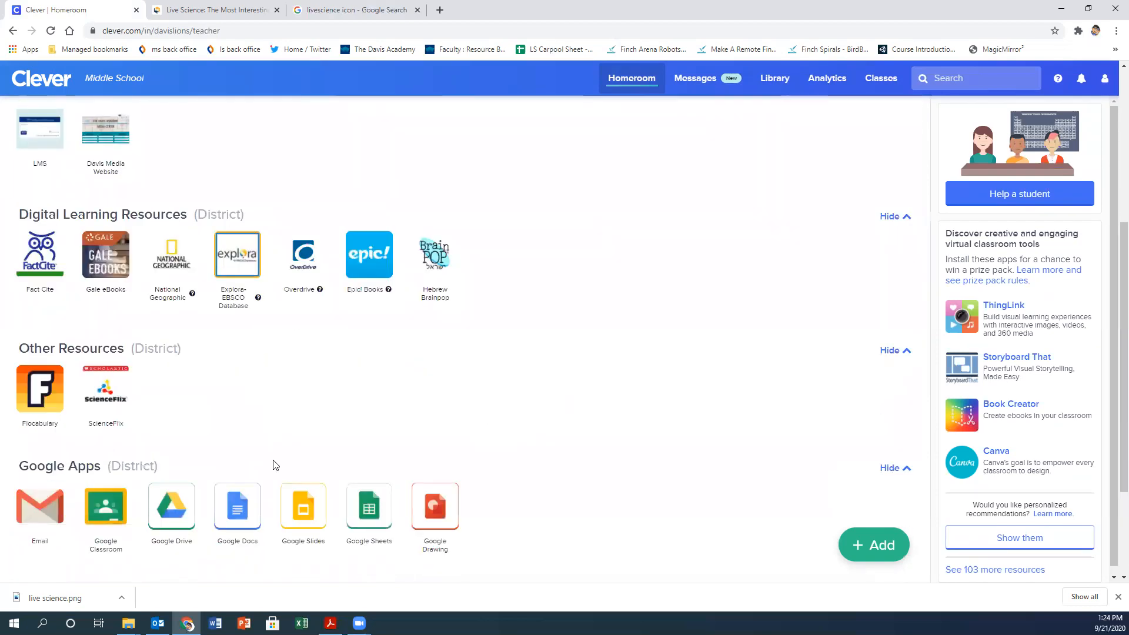
{"action": "scroll", "coordinate": [519, 352], "scroll_direction": "down", "scroll_amount": 3}
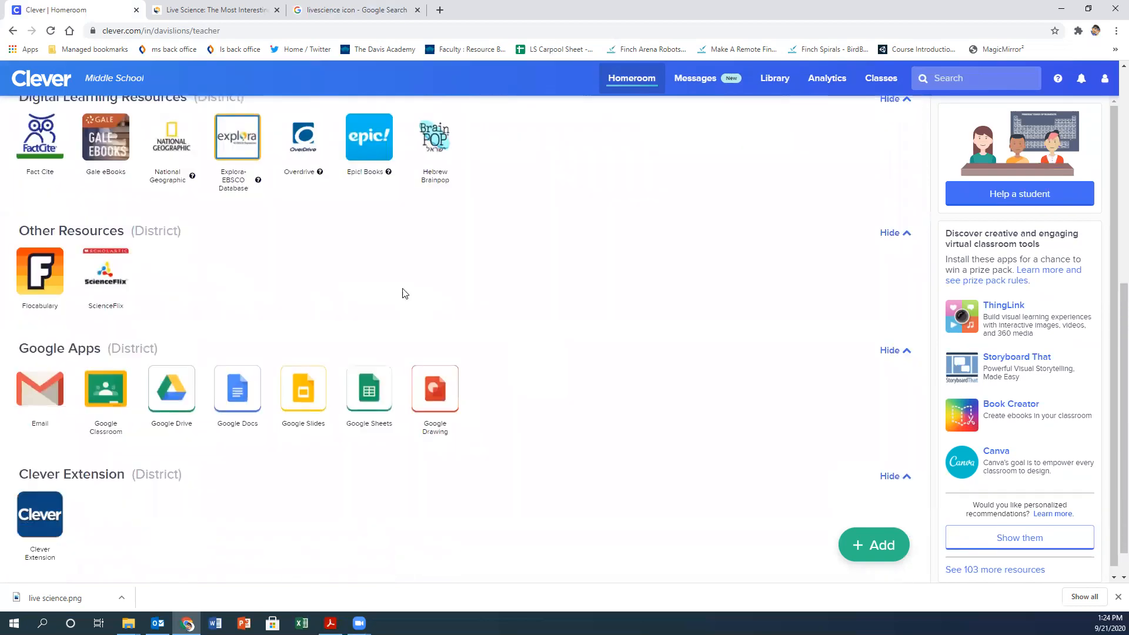
{"action": "scroll", "coordinate": [374, 403], "scroll_direction": "up", "scroll_amount": 8}
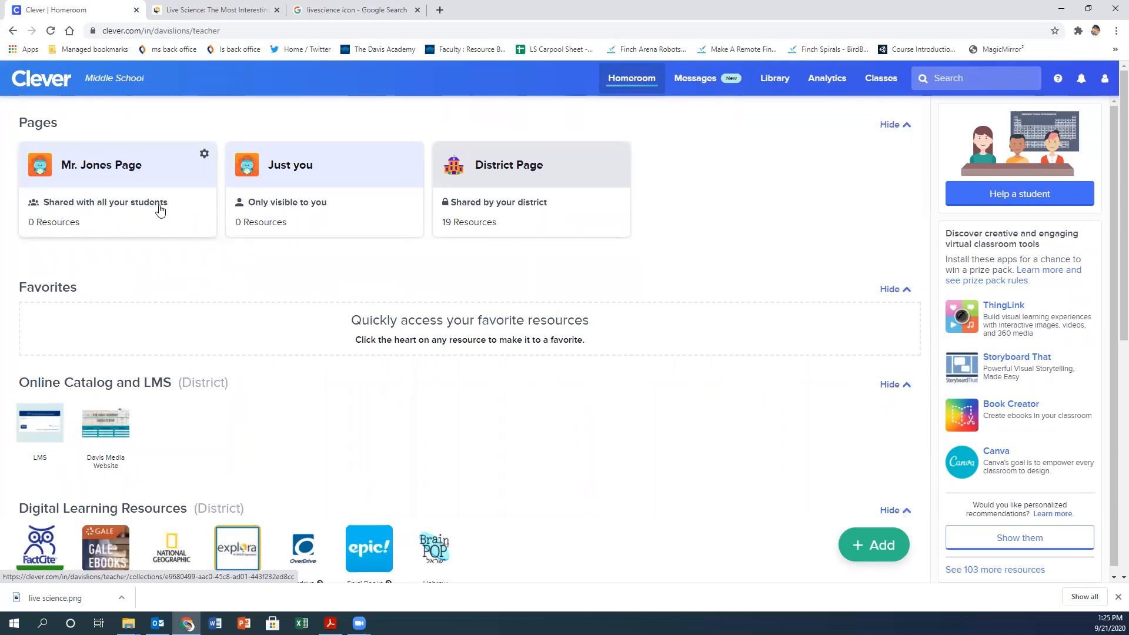
Open the teacher page shared with all students and replace "Page" in its title with "Science Class".
{"action": "left_click", "coordinate": [120, 170]}
{"action": "left_click", "coordinate": [382, 146]}
{"action": "triple_click", "coordinate": [384, 148]}
{"action": "left_click_drag", "start_coordinate": [400, 144], "coordinate": [363, 142]}
{"action": "type", "text": "Sci"}
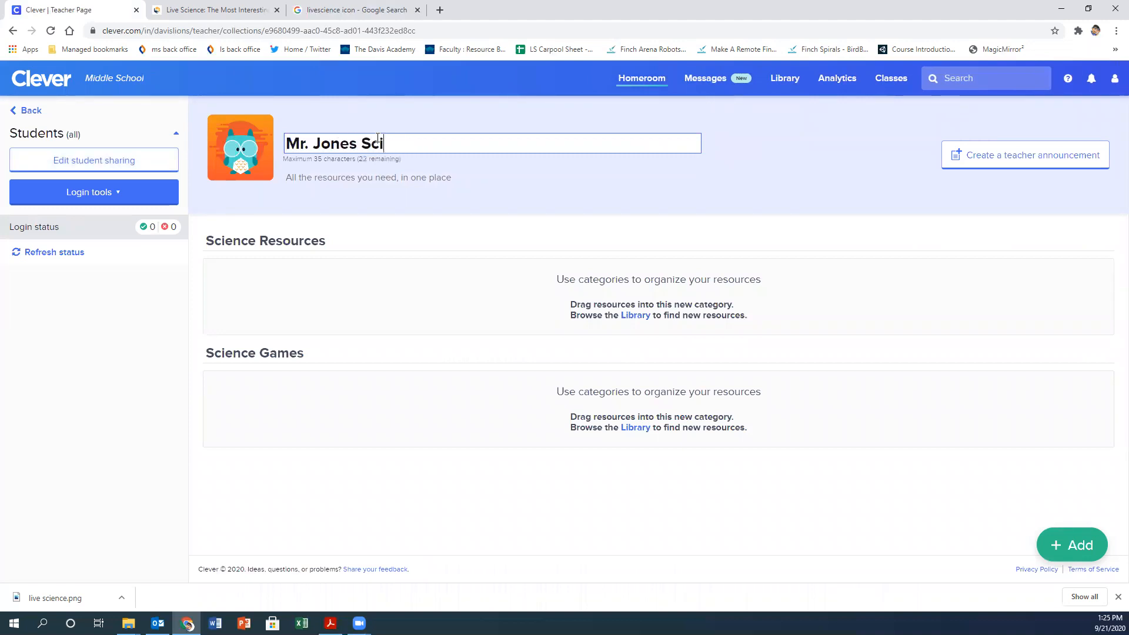
{"action": "type", "text": "ence Class"}
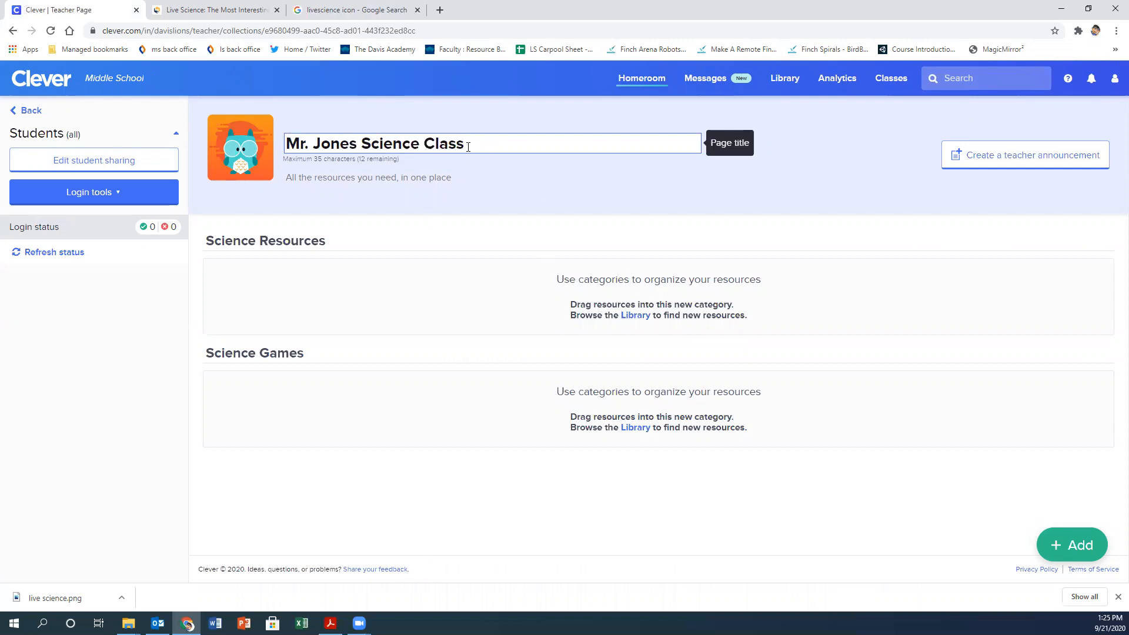
Set the teacher page's description to "Science resources and websites".
{"action": "left_click", "coordinate": [431, 181]}
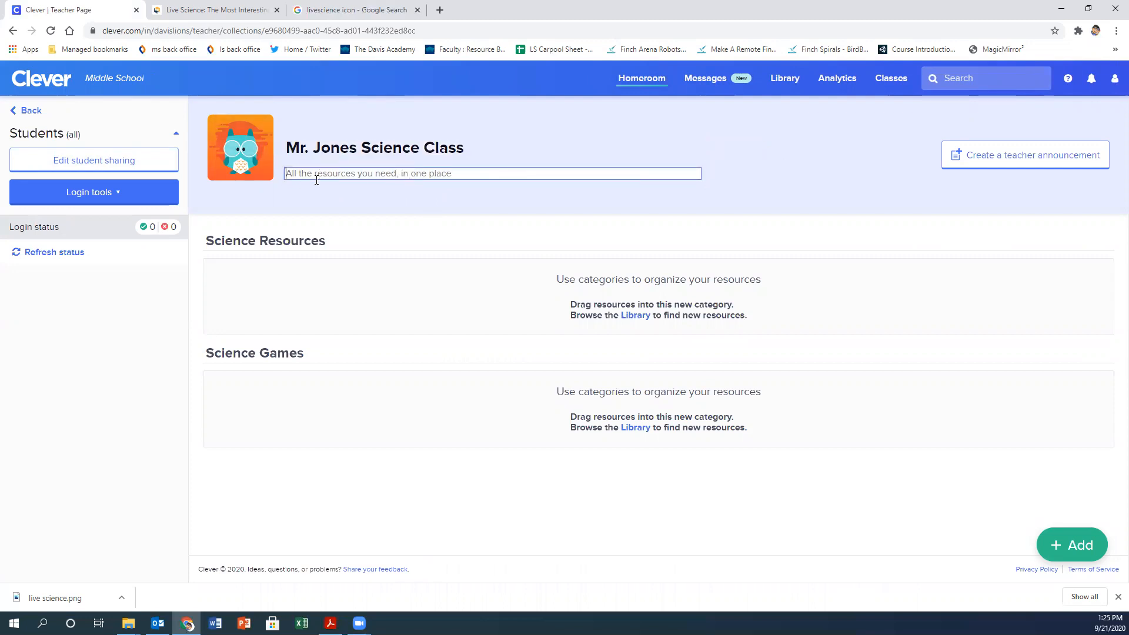
{"action": "type", "text": "S"}
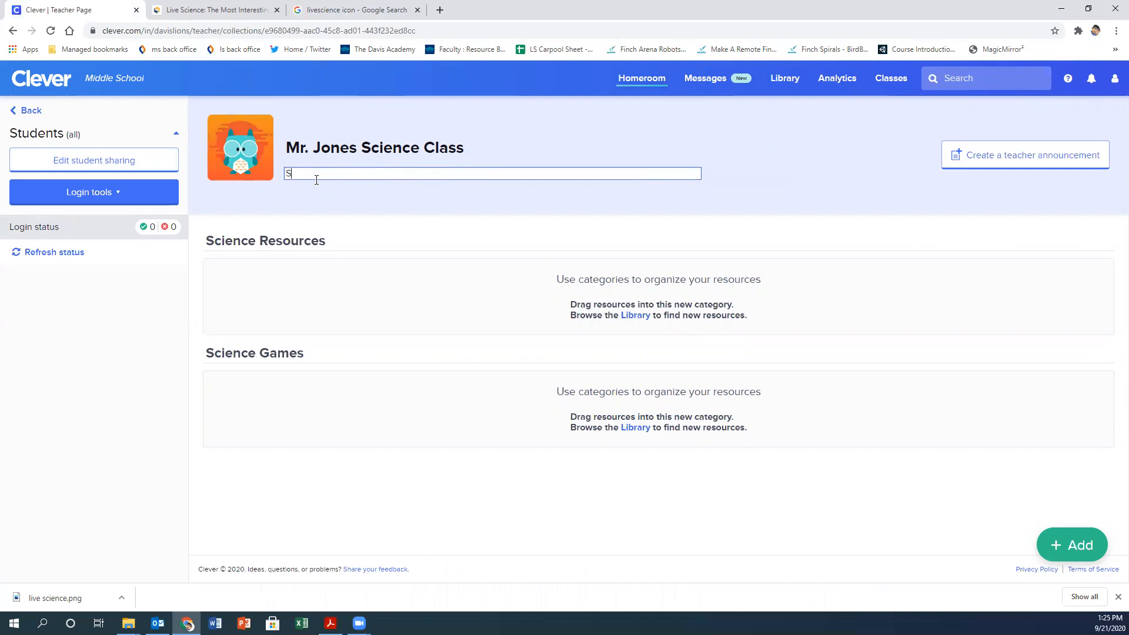
{"action": "type", "text": "cience resources and websites"}
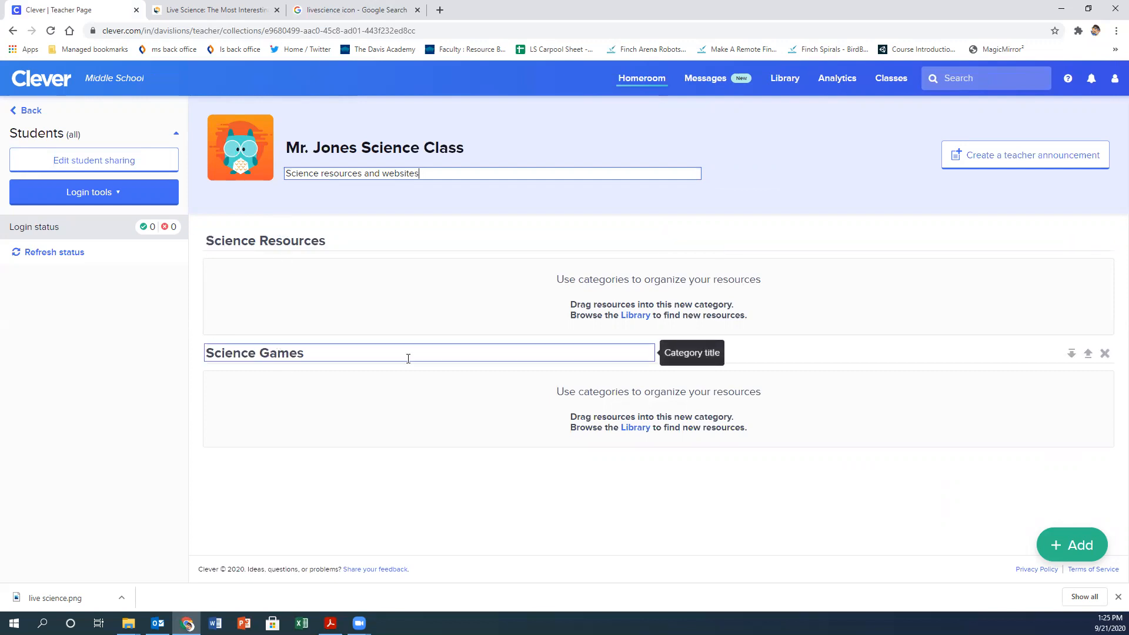
Delete the Science Games category from the teacher page and add a new category.
{"action": "left_click", "coordinate": [1105, 354]}
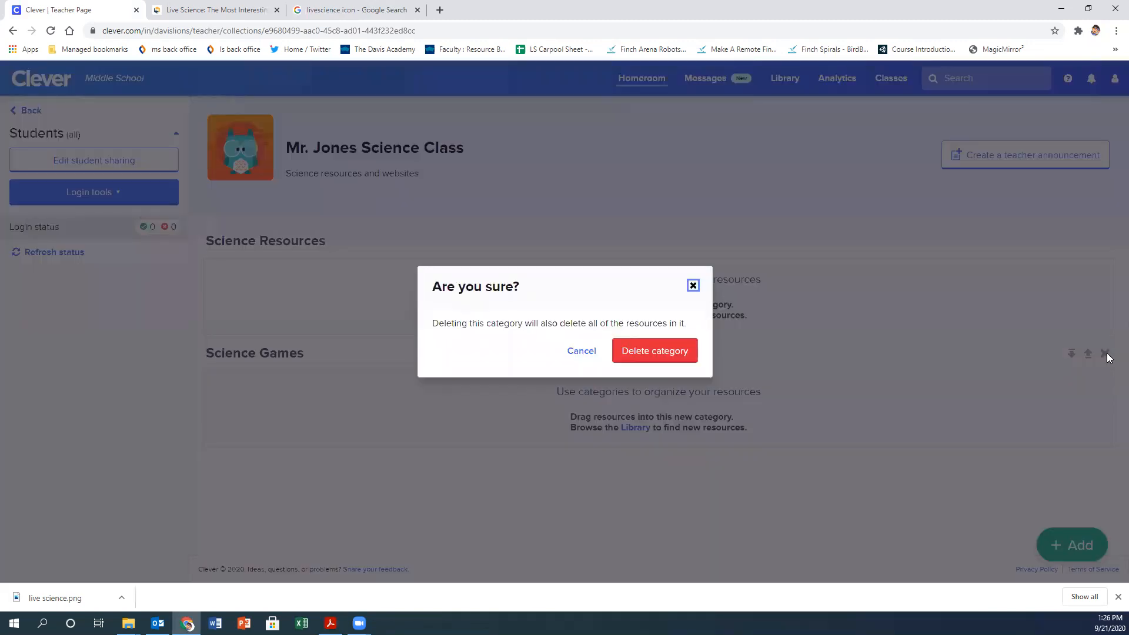
{"action": "left_click", "coordinate": [686, 357]}
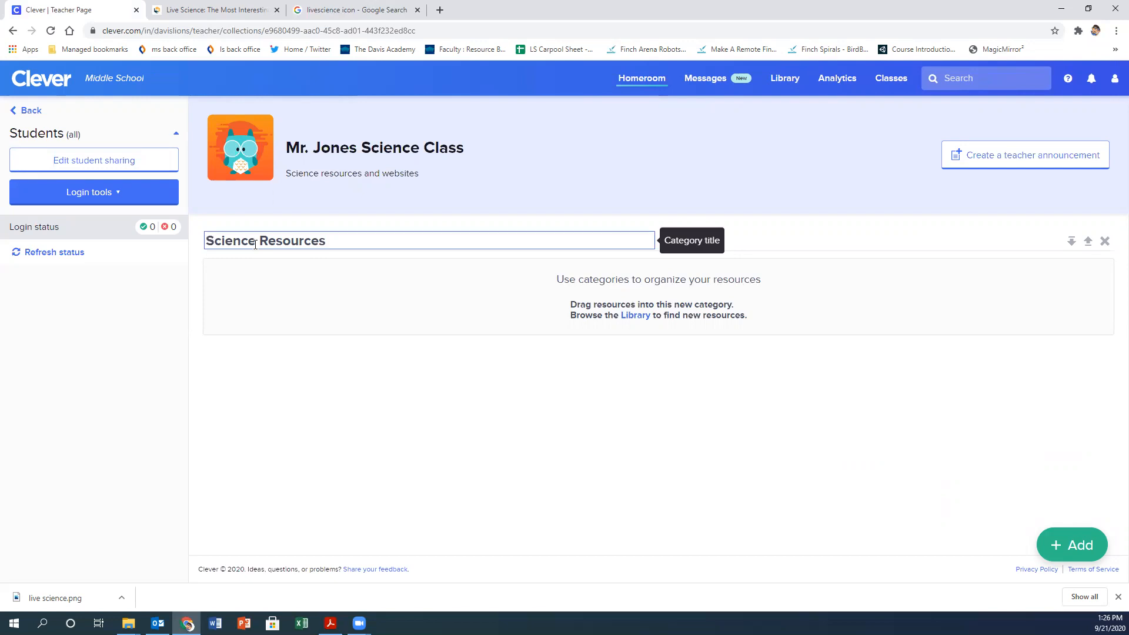
{"action": "left_click", "coordinate": [1070, 544]}
{"action": "left_click", "coordinate": [1054, 391]}
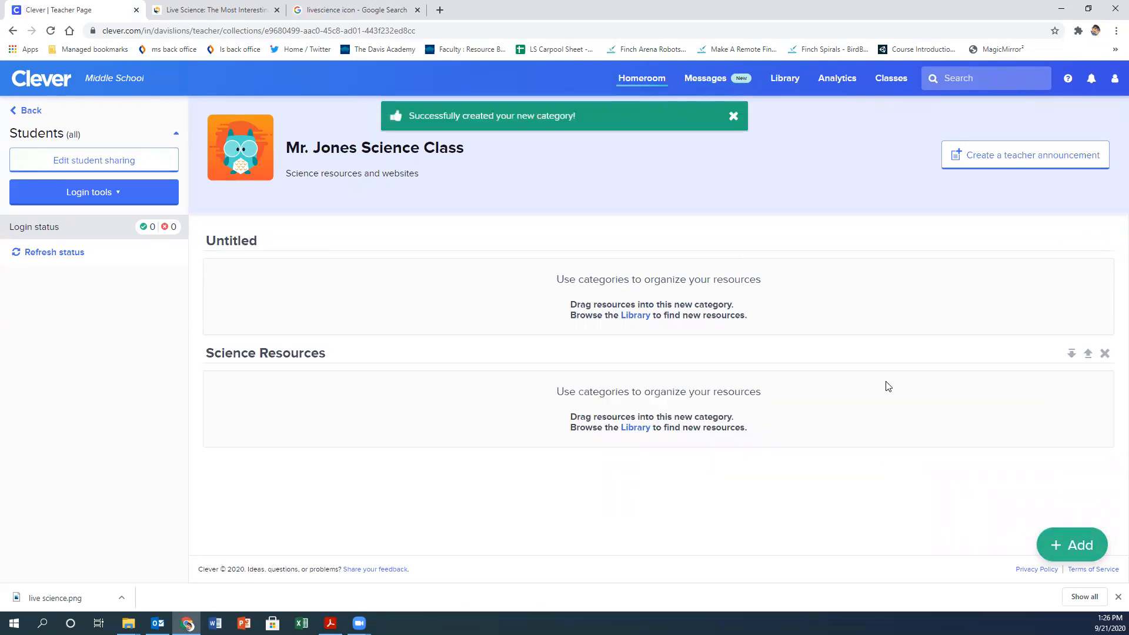
Rename the lower category, Science Resources, as "Science Games".
{"action": "double_click", "coordinate": [302, 351]}
{"action": "triple_click", "coordinate": [301, 351]}
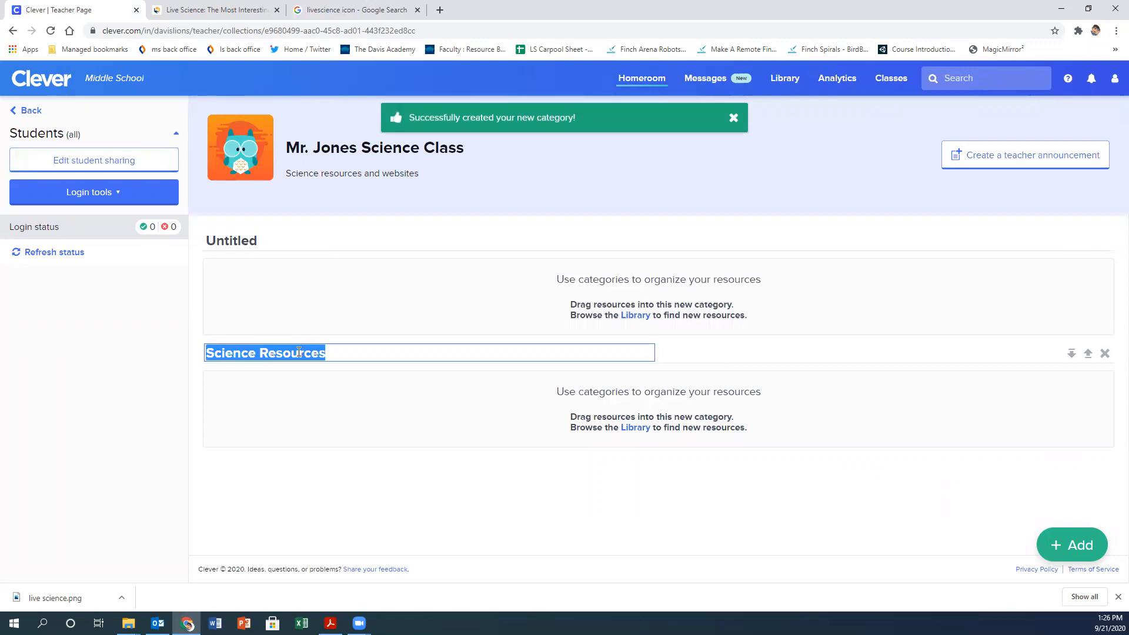
{"action": "type", "text": "Science Games"}
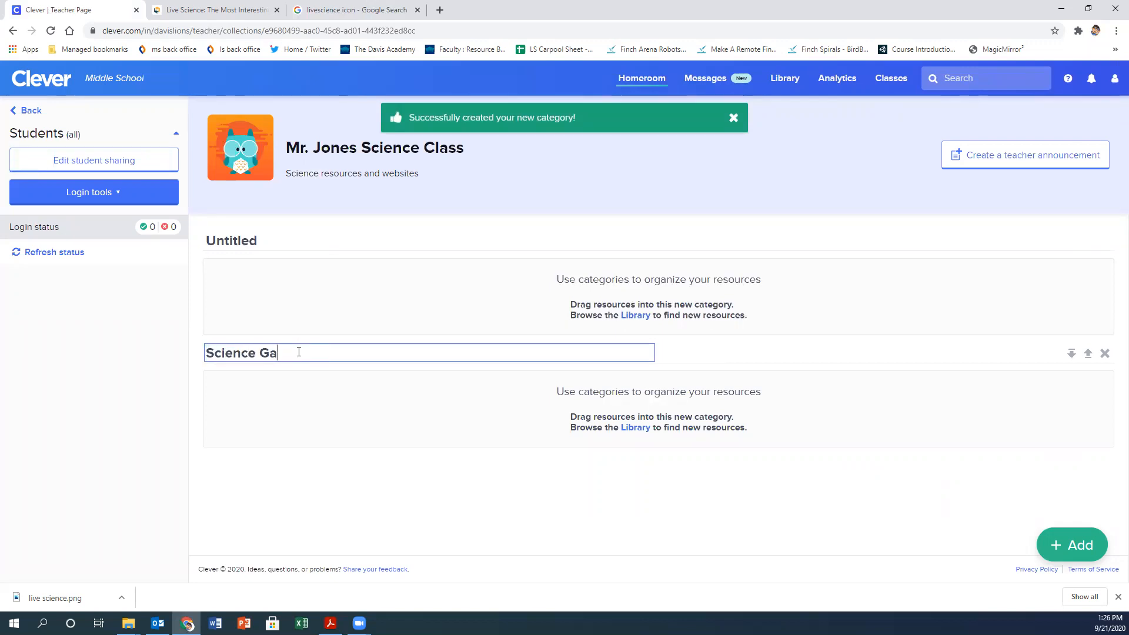
{"action": "left_click", "coordinate": [302, 479]}
Rename the Untitled category as "Science Resources".
{"action": "left_click", "coordinate": [294, 252]}
{"action": "double_click", "coordinate": [225, 247]}
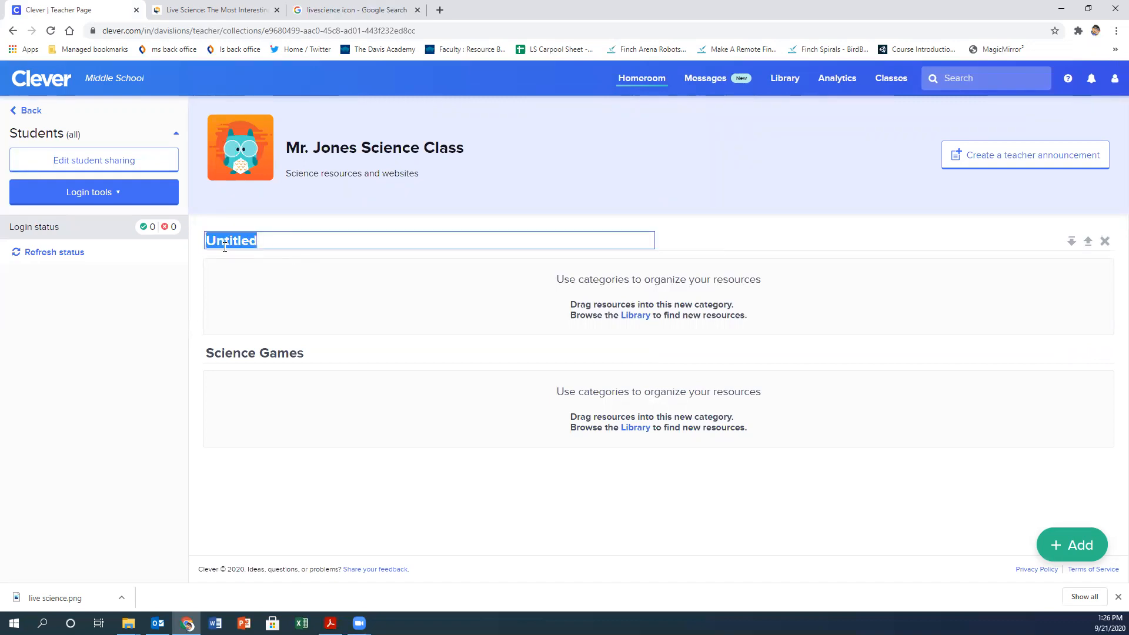
{"action": "type", "text": "Scienc"}
{"action": "type", "text": "e Ro"}
{"action": "type", "text": "sources"}
{"action": "left_click", "coordinate": [366, 492]}
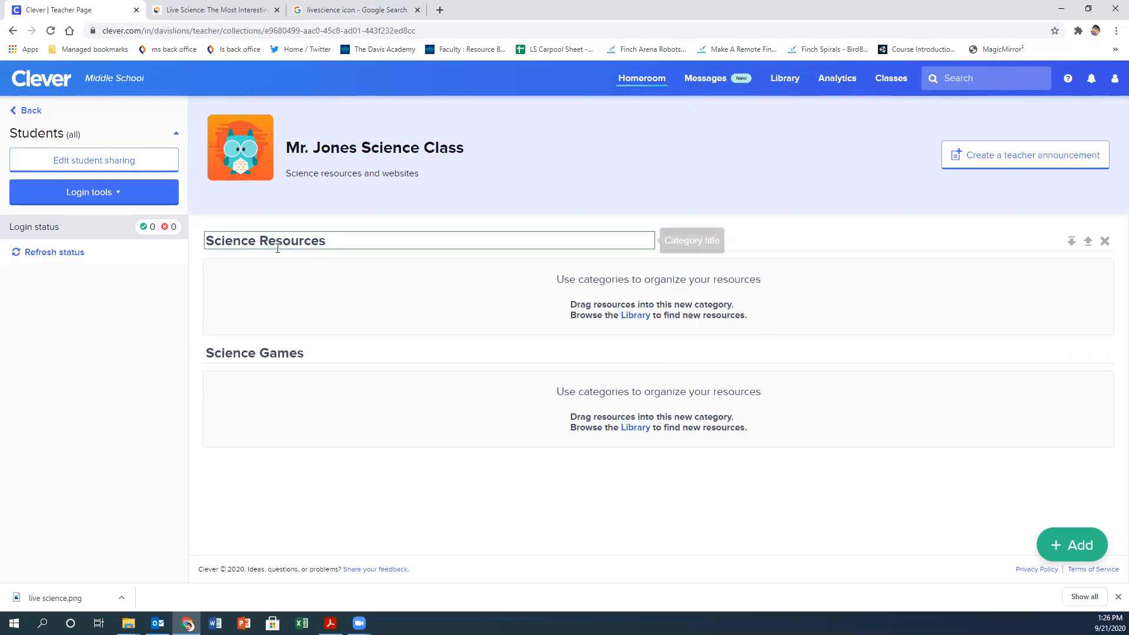
{"action": "left_click", "coordinate": [1083, 552]}
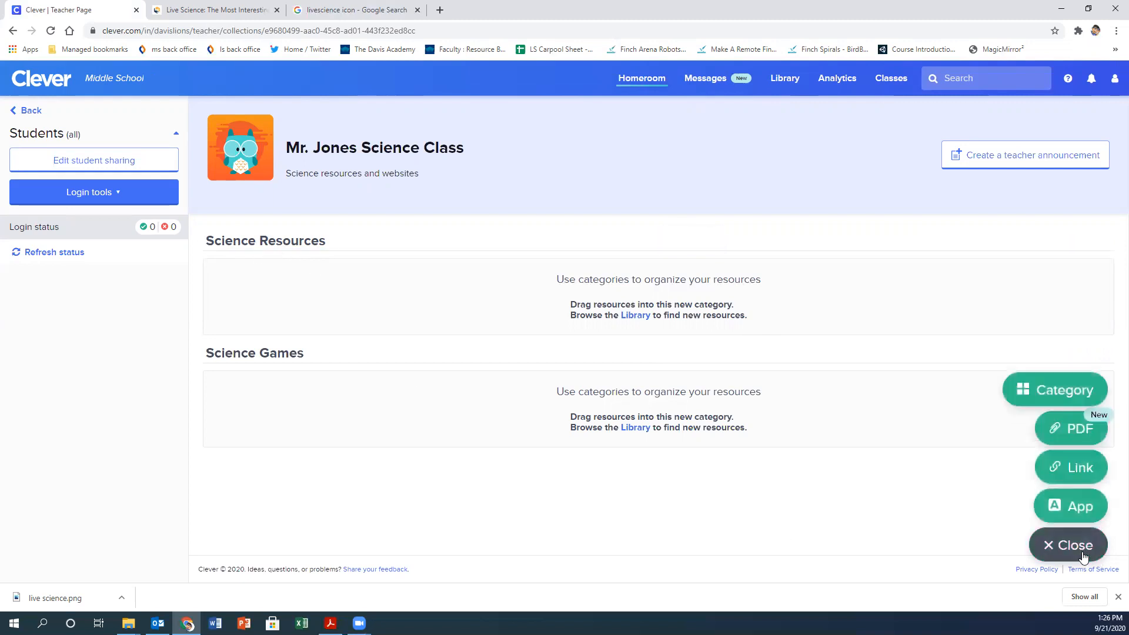
{"action": "left_click", "coordinate": [1072, 468]}
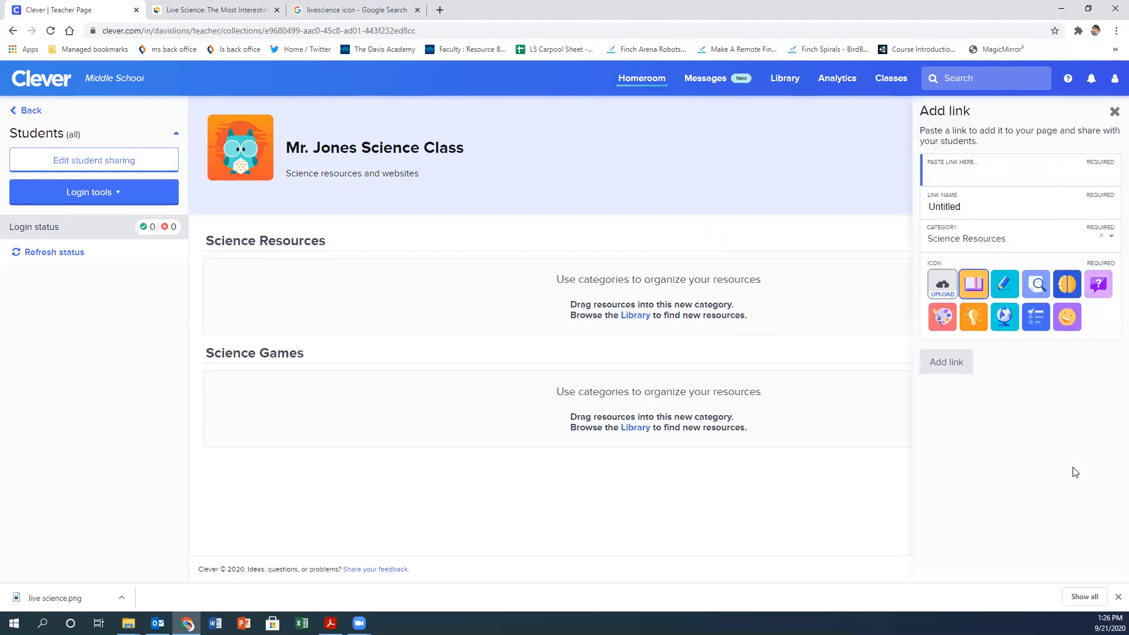
{"action": "left_click", "coordinate": [958, 180]}
{"action": "left_click", "coordinate": [188, 10]}
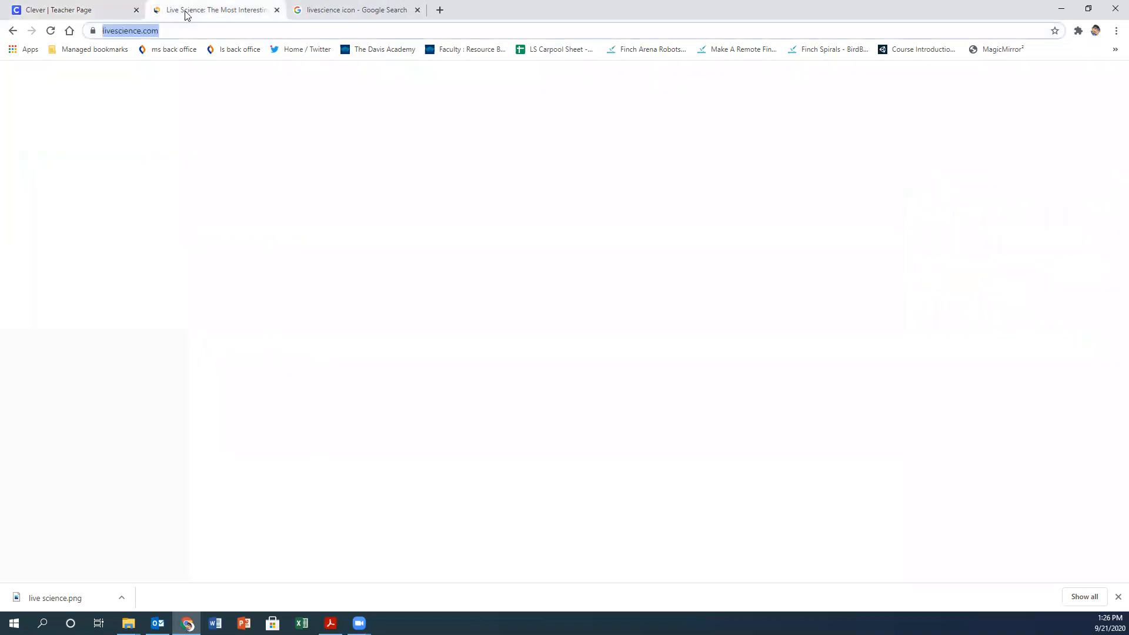
{"action": "right_click", "coordinate": [155, 31]}
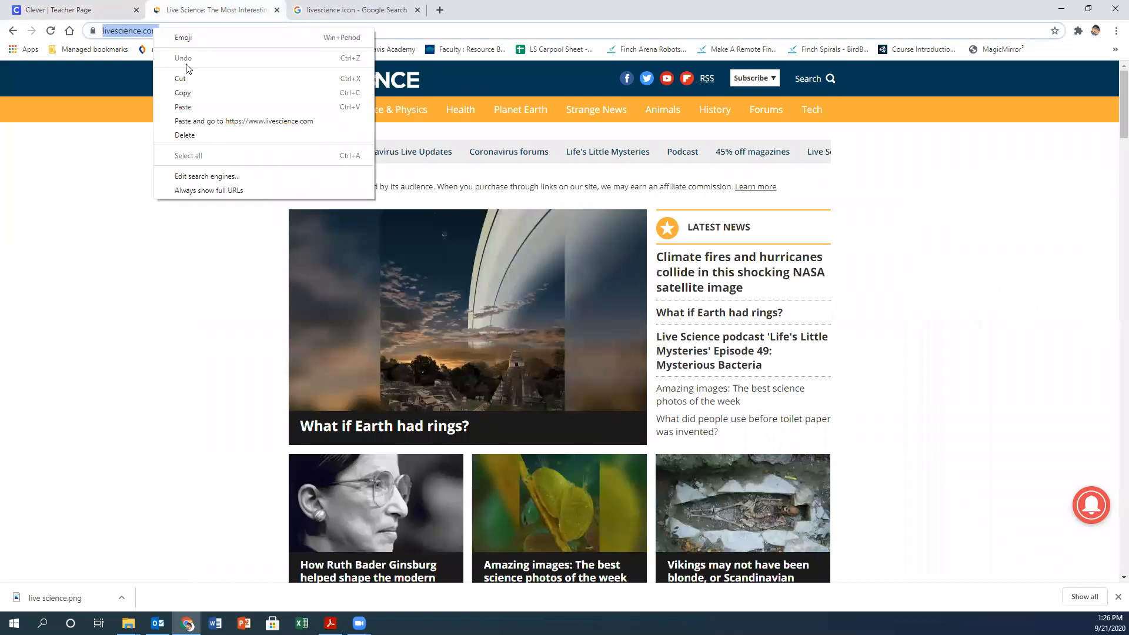
{"action": "left_click", "coordinate": [191, 96]}
{"action": "left_click", "coordinate": [61, 11]}
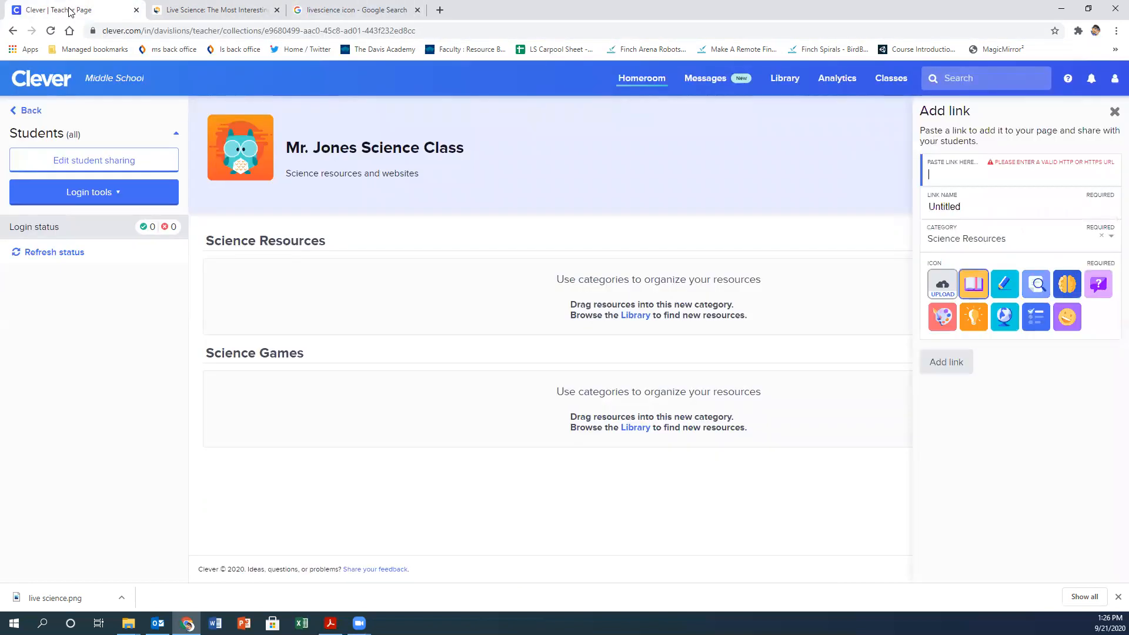
{"action": "right_click", "coordinate": [967, 178]}
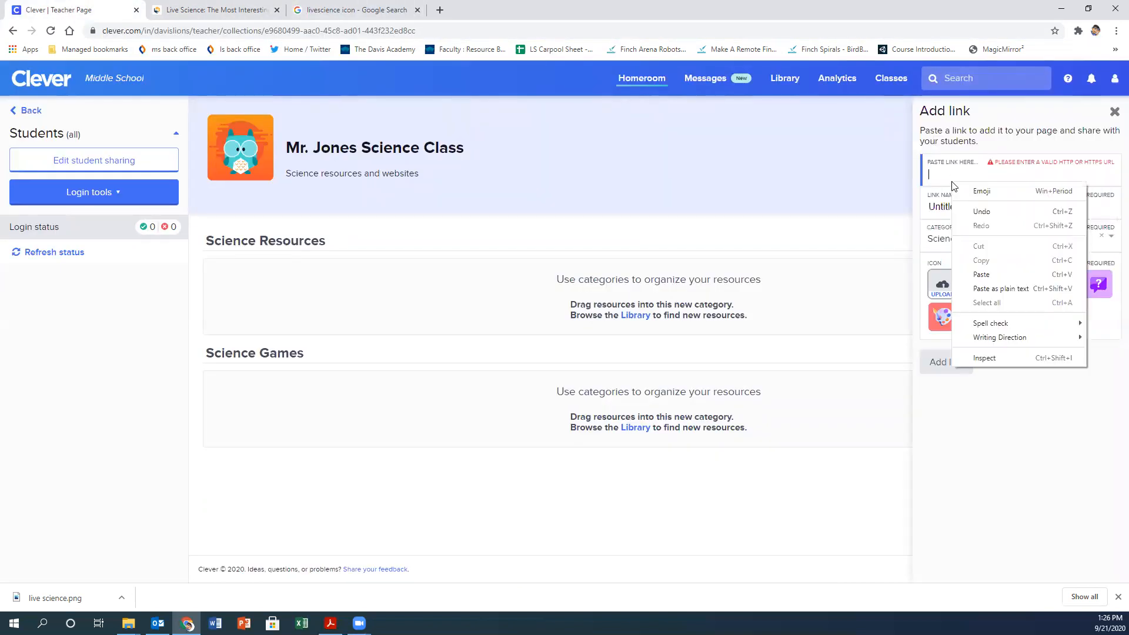
{"action": "left_click", "coordinate": [990, 262]}
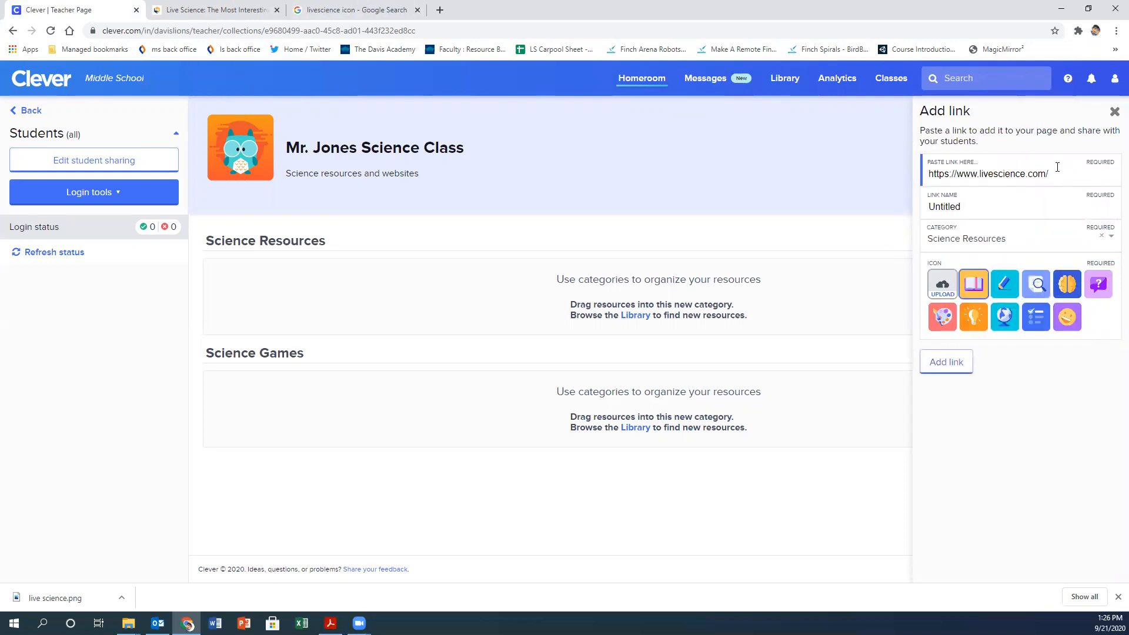
Name the link "Live Science" and assign it to the Science Resources category.
{"action": "key", "text": "Tab"}
{"action": "type", "text": "Live"}
{"action": "left_click", "coordinate": [984, 242]}
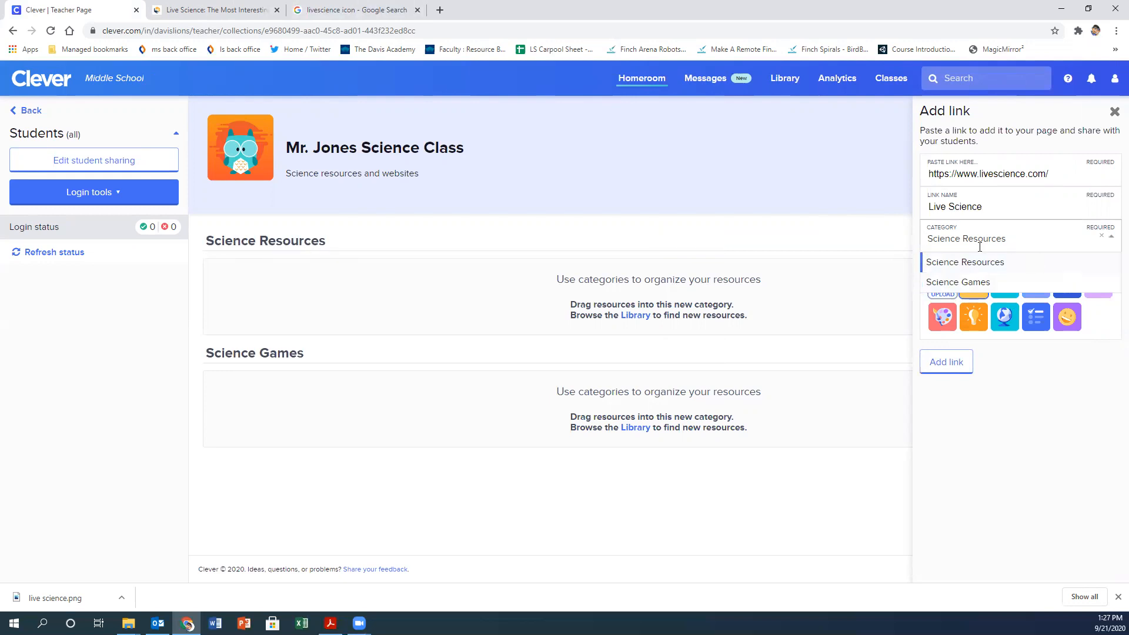
{"action": "left_click", "coordinate": [963, 269]}
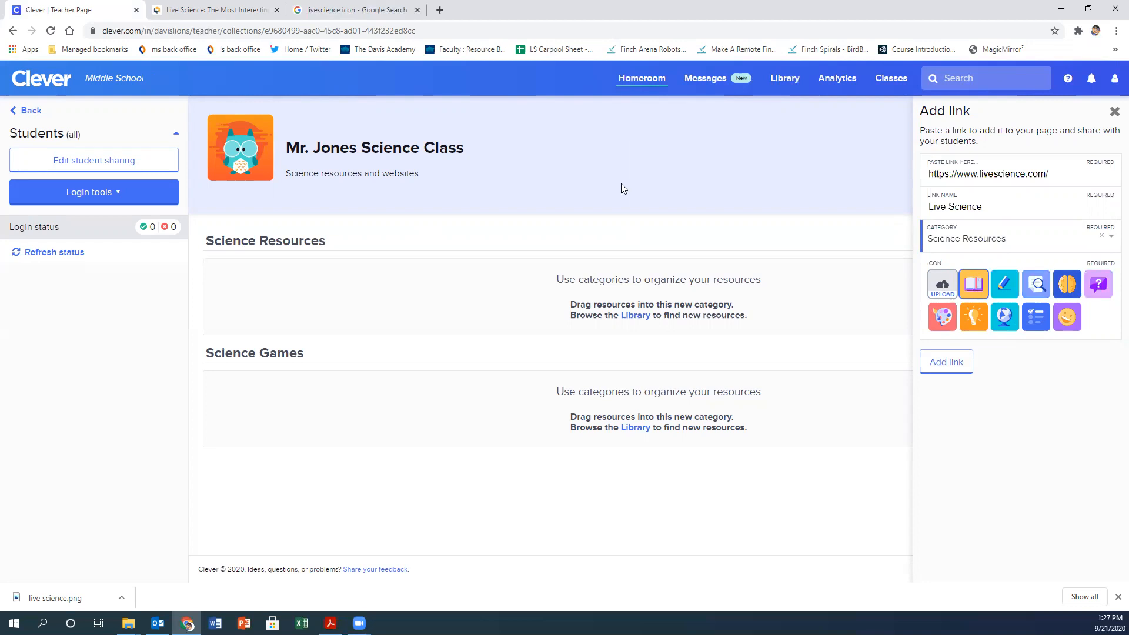
Save the enlarged LiveScience logo from the Google image results to the Desktop as "live science.png".
{"action": "left_click", "coordinate": [328, 15]}
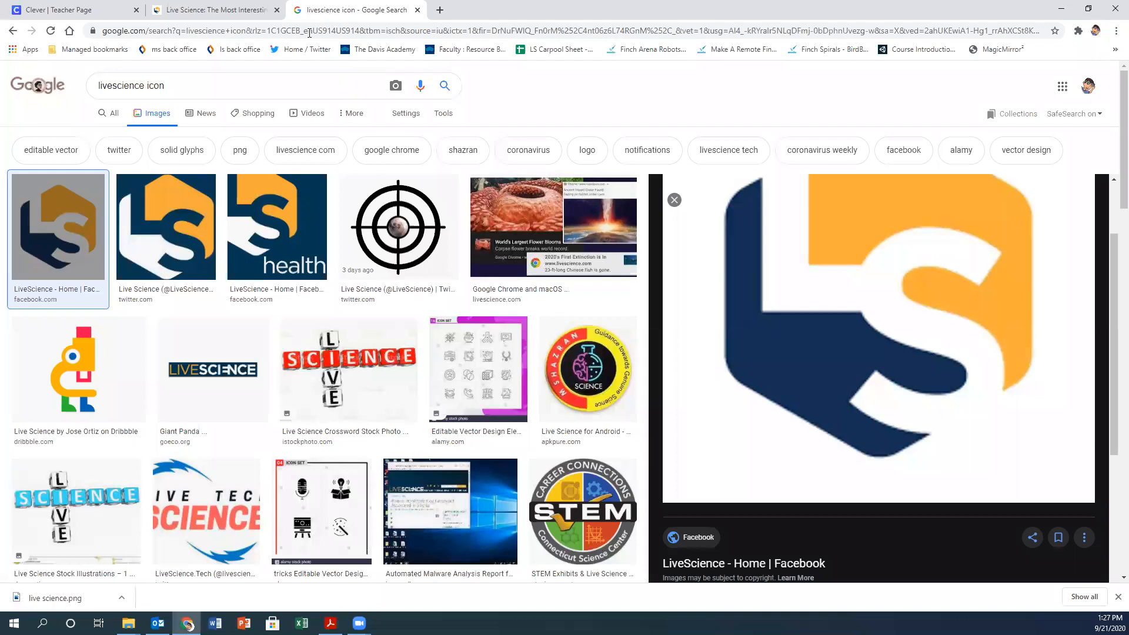
{"action": "triple_click", "coordinate": [124, 94]}
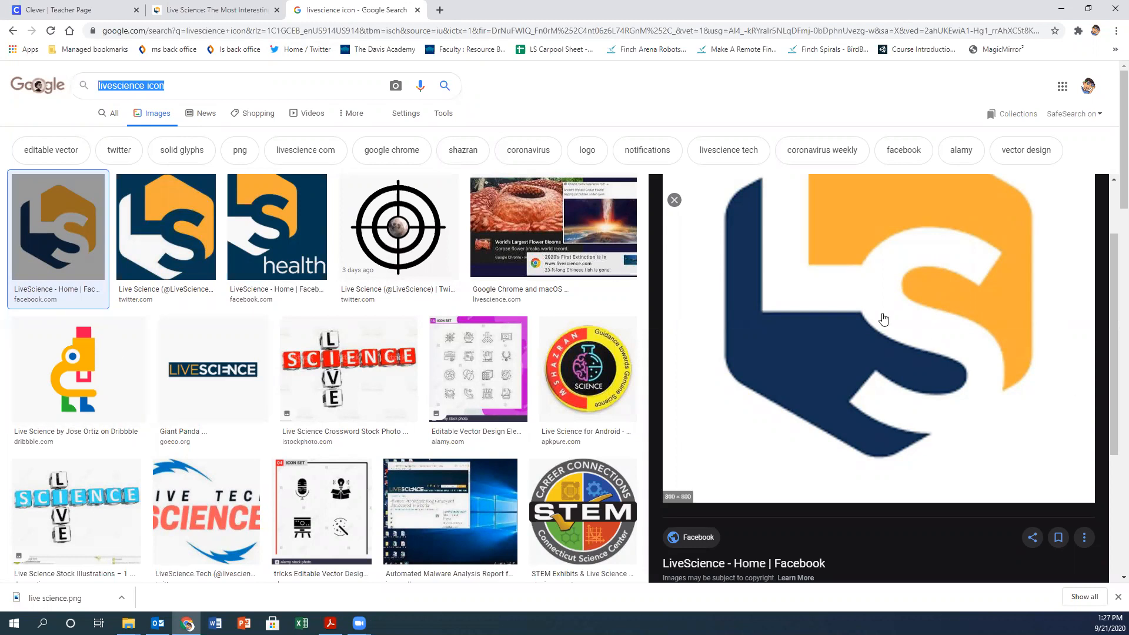
{"action": "scroll", "coordinate": [734, 352], "scroll_direction": "up", "scroll_amount": 3}
{"action": "right_click", "coordinate": [839, 358]}
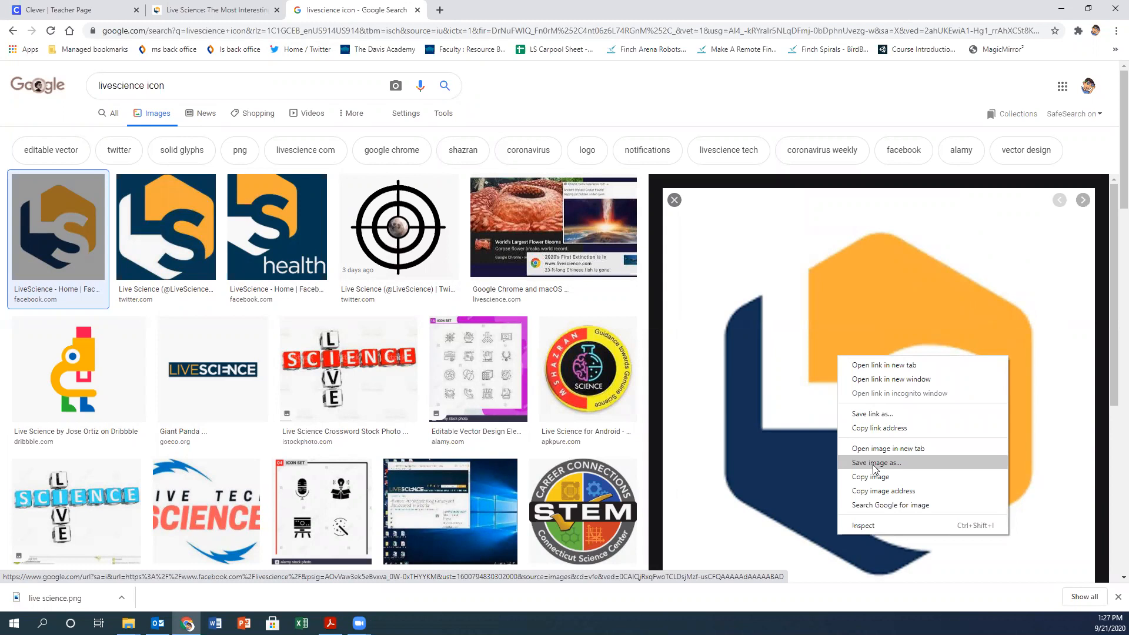
{"action": "right_click", "coordinate": [819, 332]}
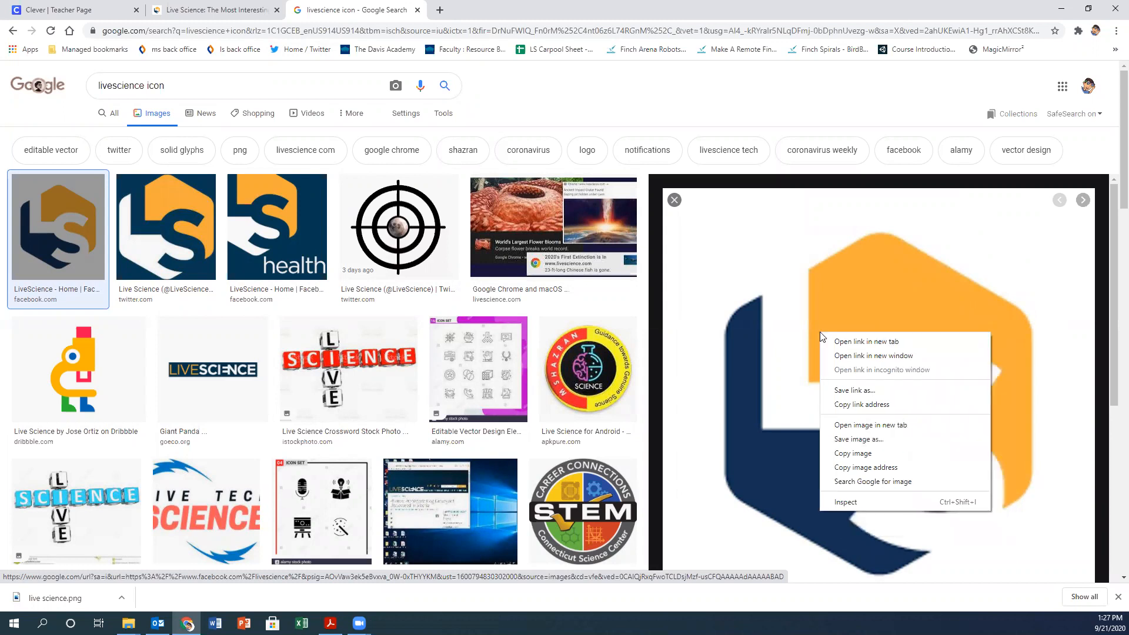
{"action": "left_click", "coordinate": [846, 457]}
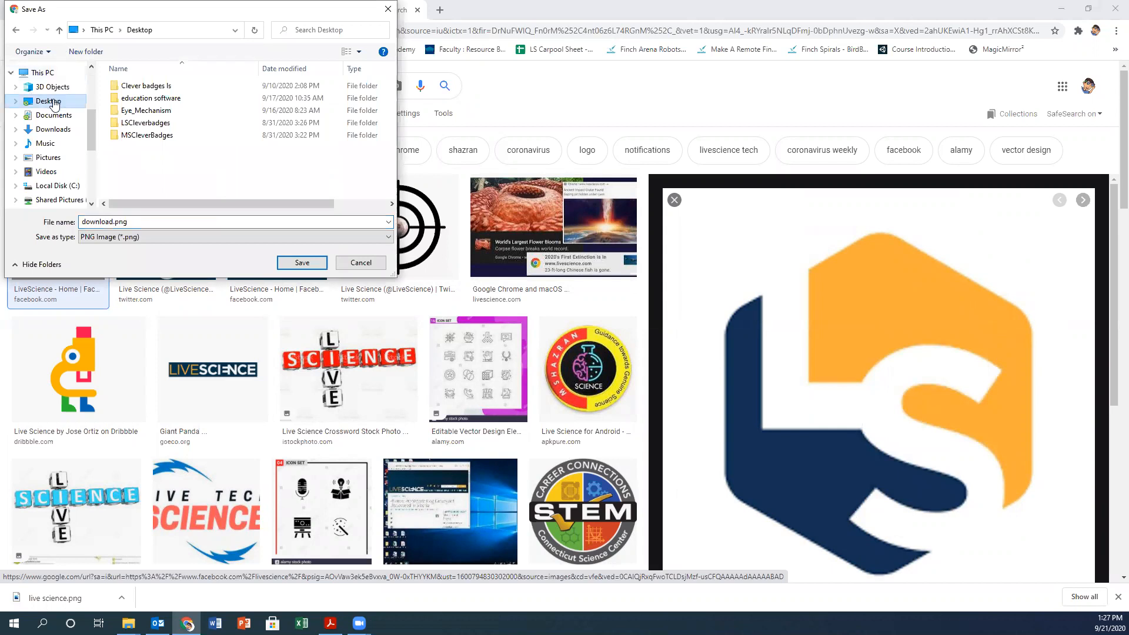
{"action": "left_click", "coordinate": [116, 221]}
{"action": "double_click", "coordinate": [95, 222]}
{"action": "left_click", "coordinate": [115, 222]}
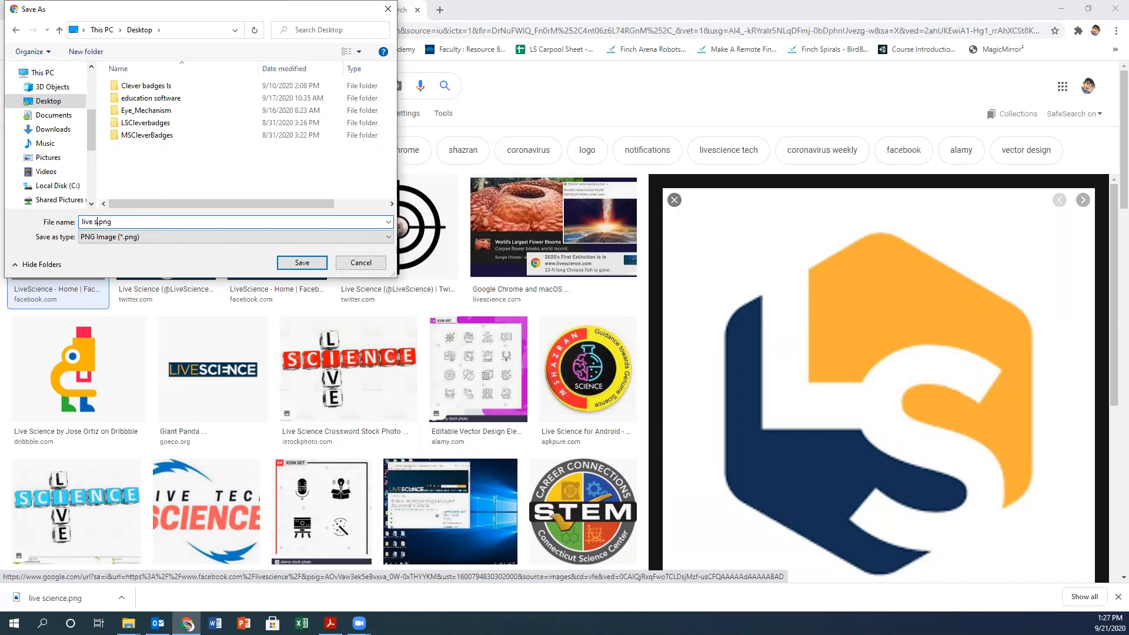
{"action": "type", "text": "live science"}
{"action": "left_click", "coordinate": [300, 263]}
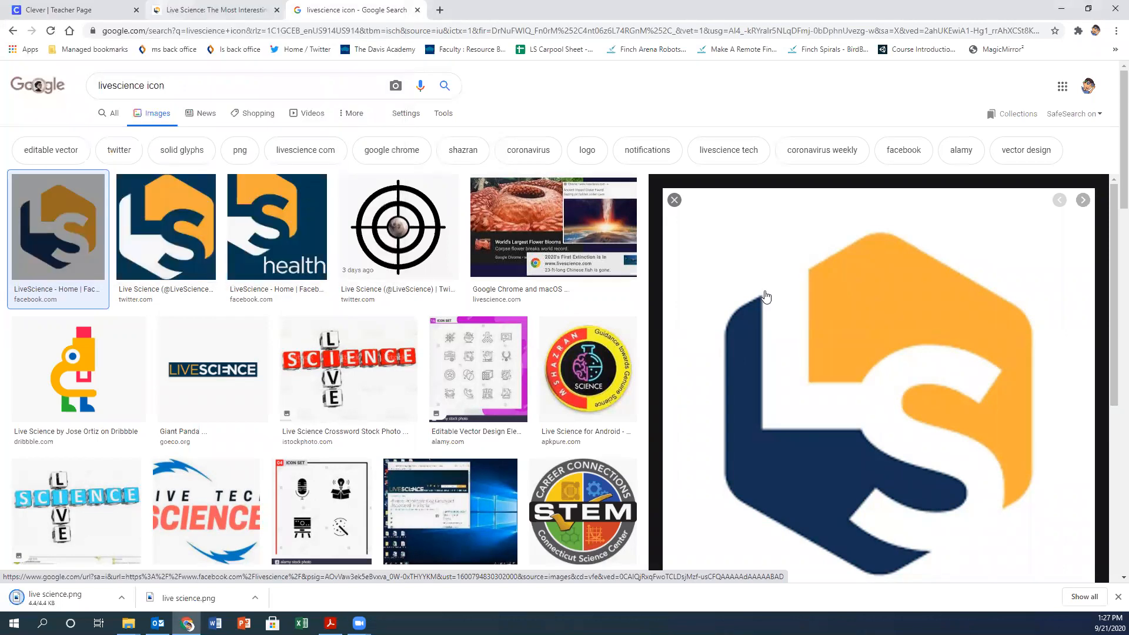
Return to the Clever teacher page, upload live science.png from the Desktop as the link's icon, and add the link.
{"action": "left_click", "coordinate": [37, 11]}
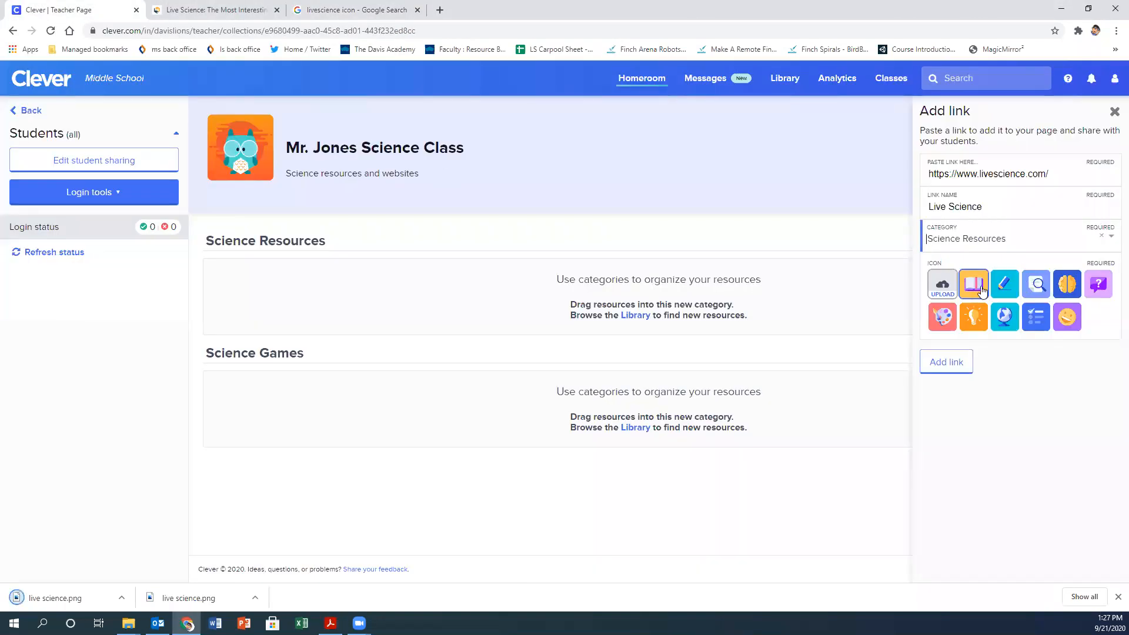
{"action": "left_click", "coordinate": [944, 288]}
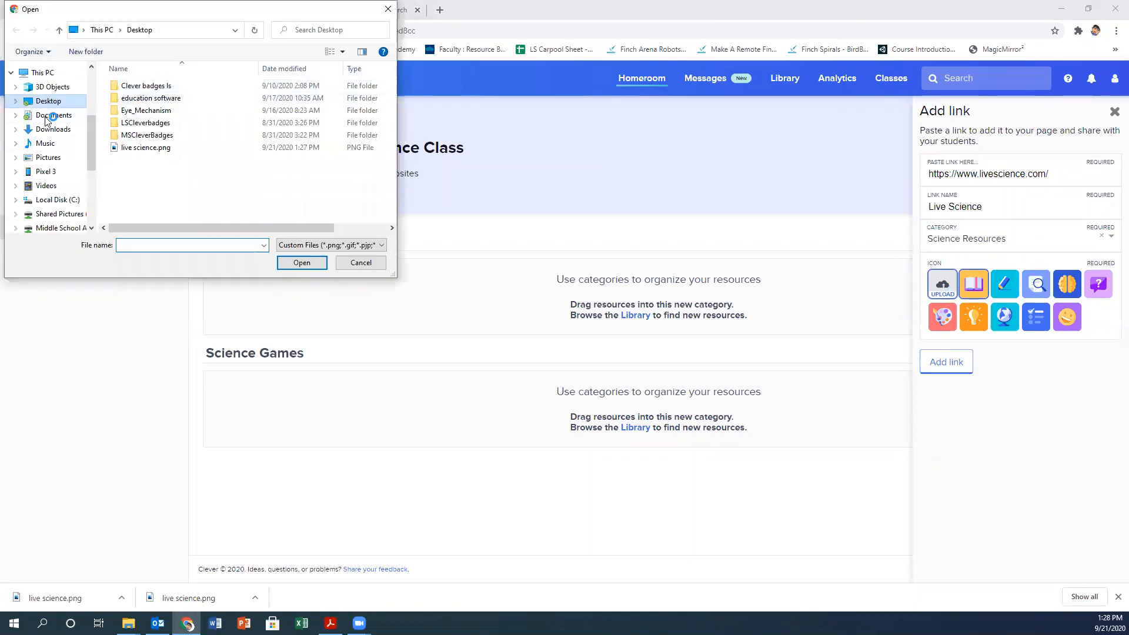
{"action": "left_click", "coordinate": [156, 151]}
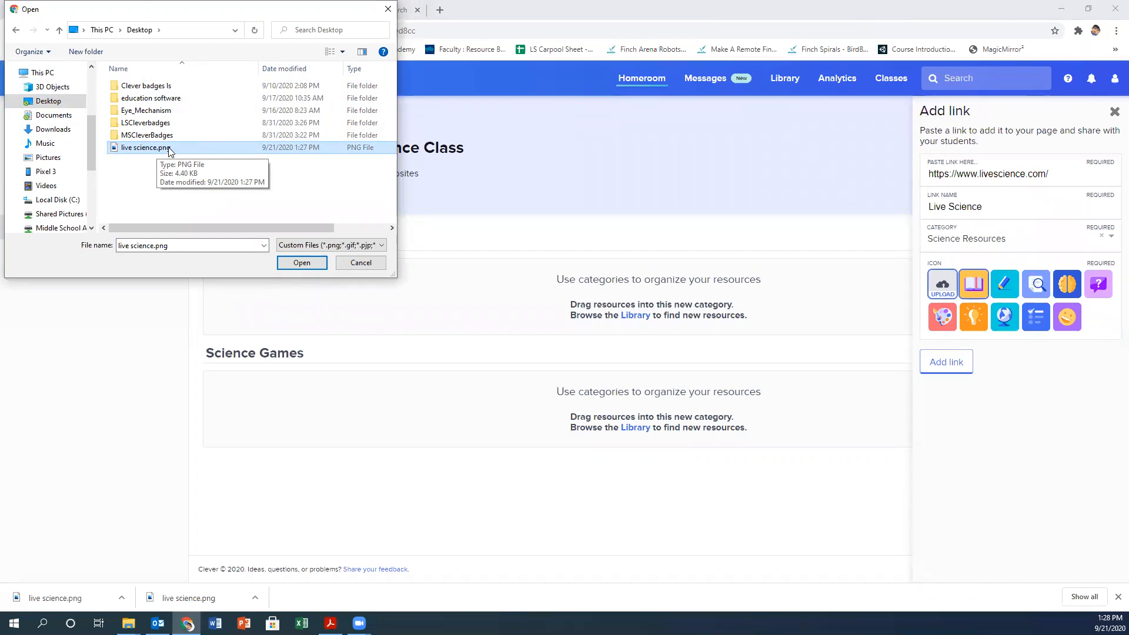
{"action": "left_click", "coordinate": [301, 263]}
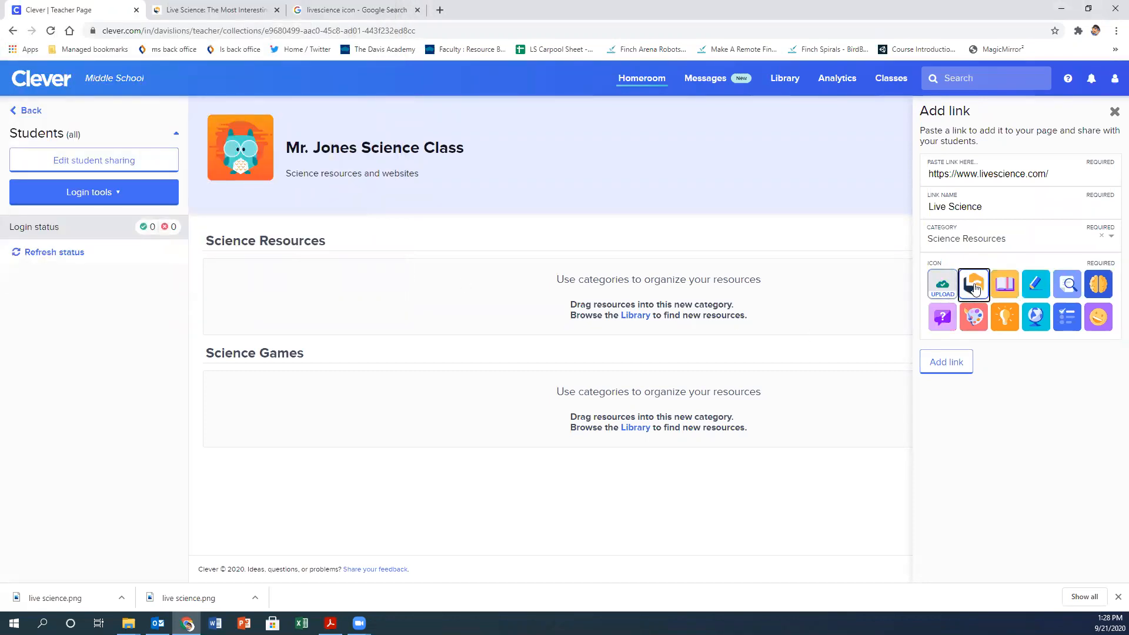
{"action": "left_click", "coordinate": [946, 367]}
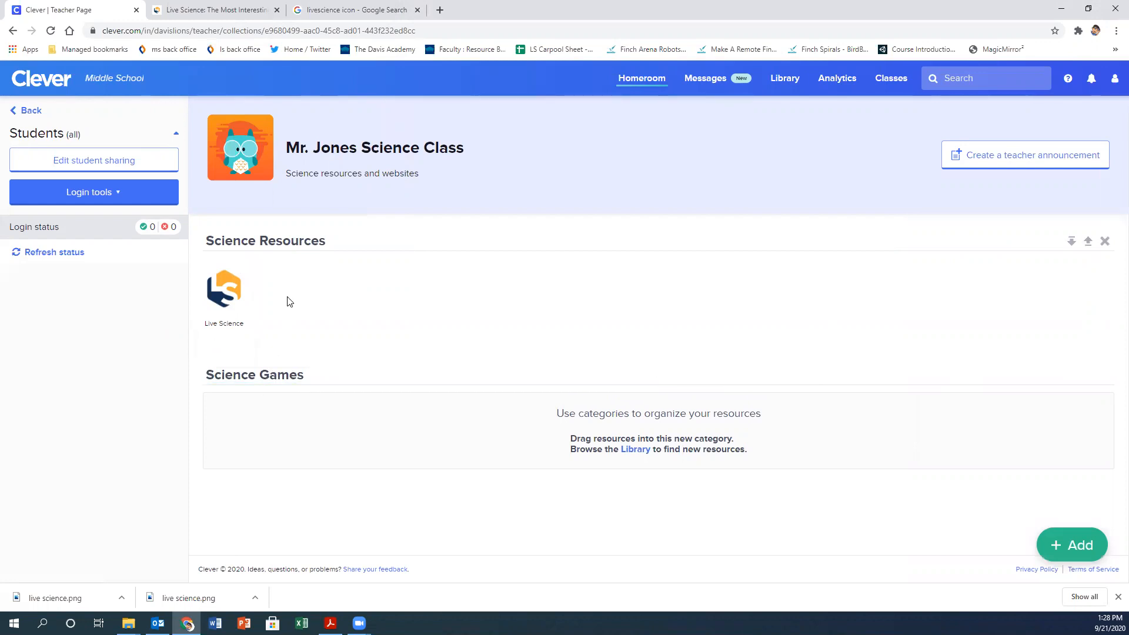
Start adding a PDF to the teacher page and upload "Clever student instructions.pdf" from the Desktop.
{"action": "left_click", "coordinate": [1069, 547]}
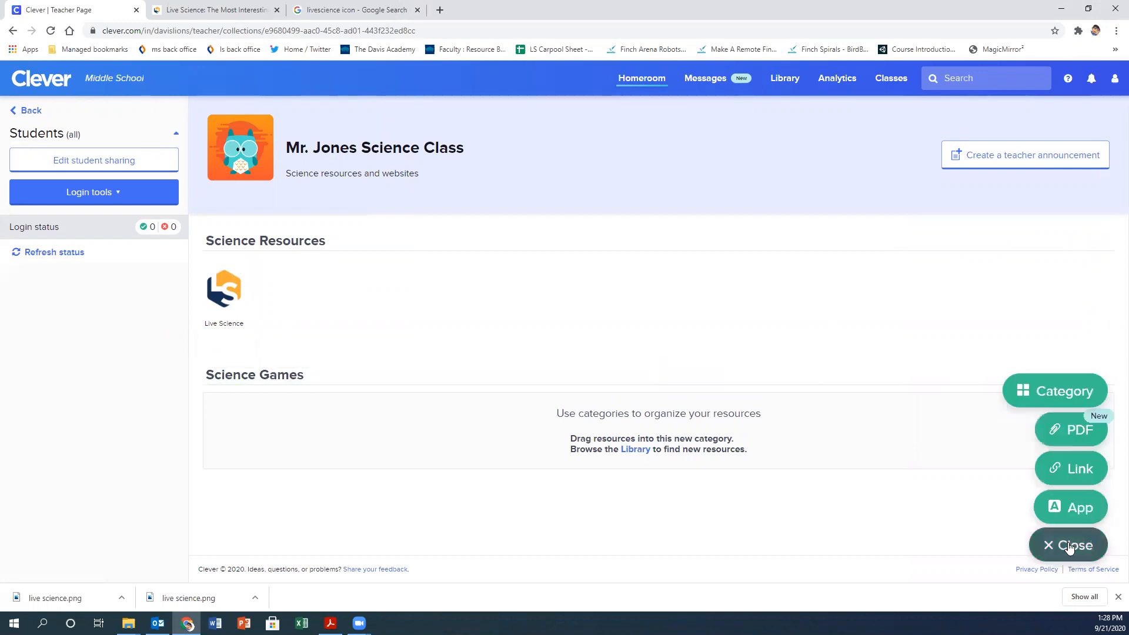
{"action": "left_click", "coordinate": [1067, 429]}
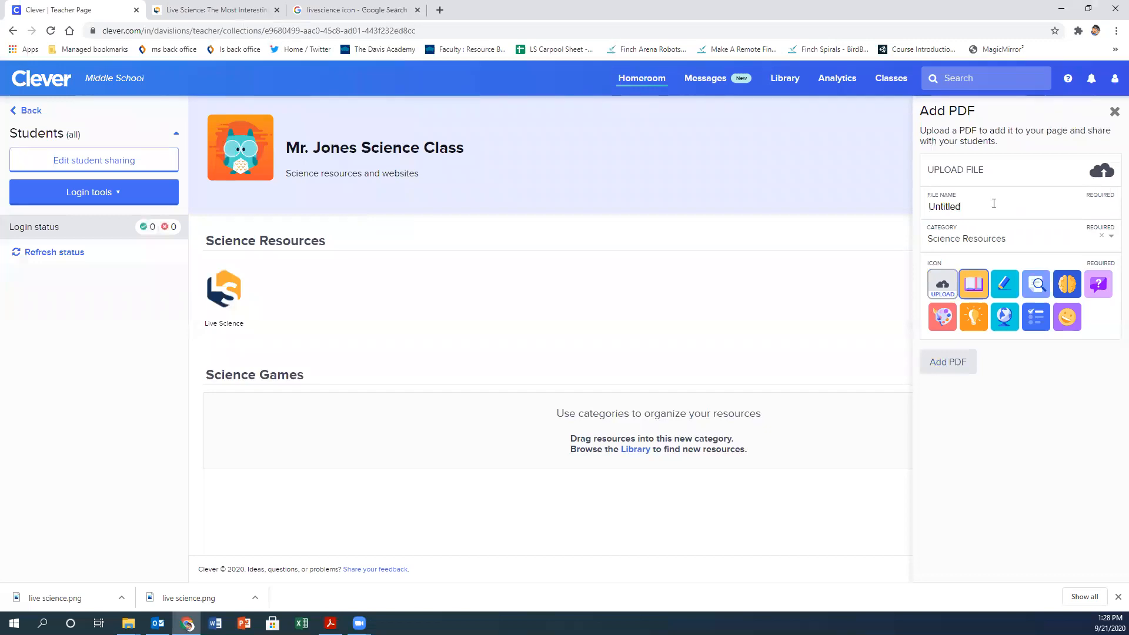
{"action": "left_click", "coordinate": [1093, 175]}
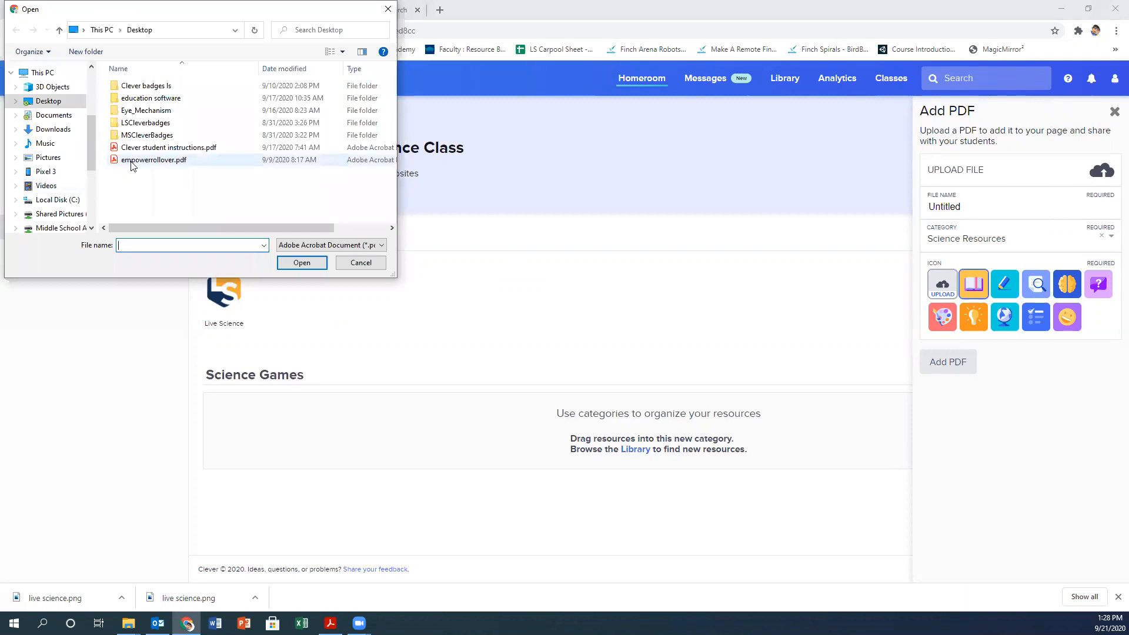
{"action": "left_click", "coordinate": [147, 149]}
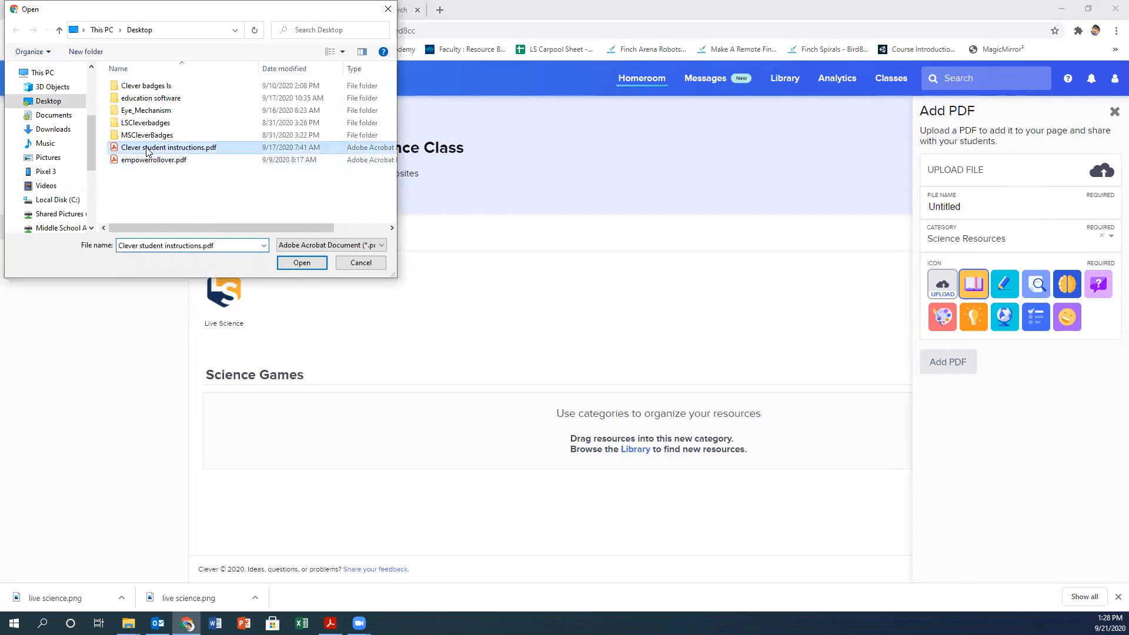
{"action": "left_click", "coordinate": [301, 263]}
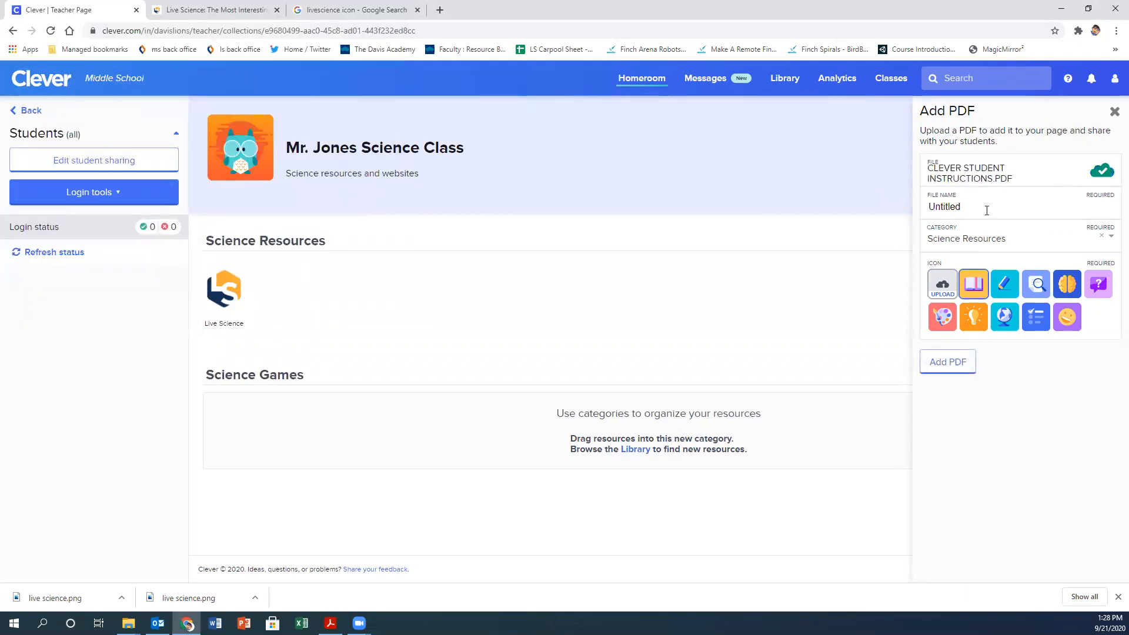
Add the PDF under the name "Clever instructions" with the smiley-face icon, and move it into the Science Games category.
{"action": "left_click_drag", "start_coordinate": [982, 210], "coordinate": [924, 211]}
{"action": "type", "text": "Clever instructions"}
{"action": "left_click", "coordinate": [1061, 318]}
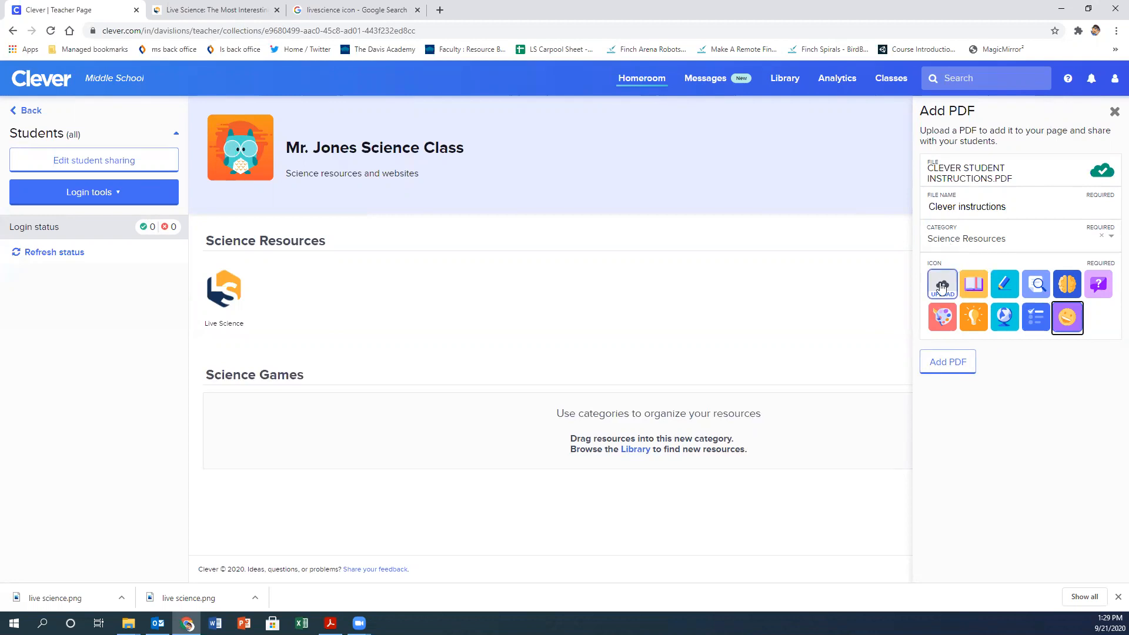
{"action": "left_click", "coordinate": [935, 362]}
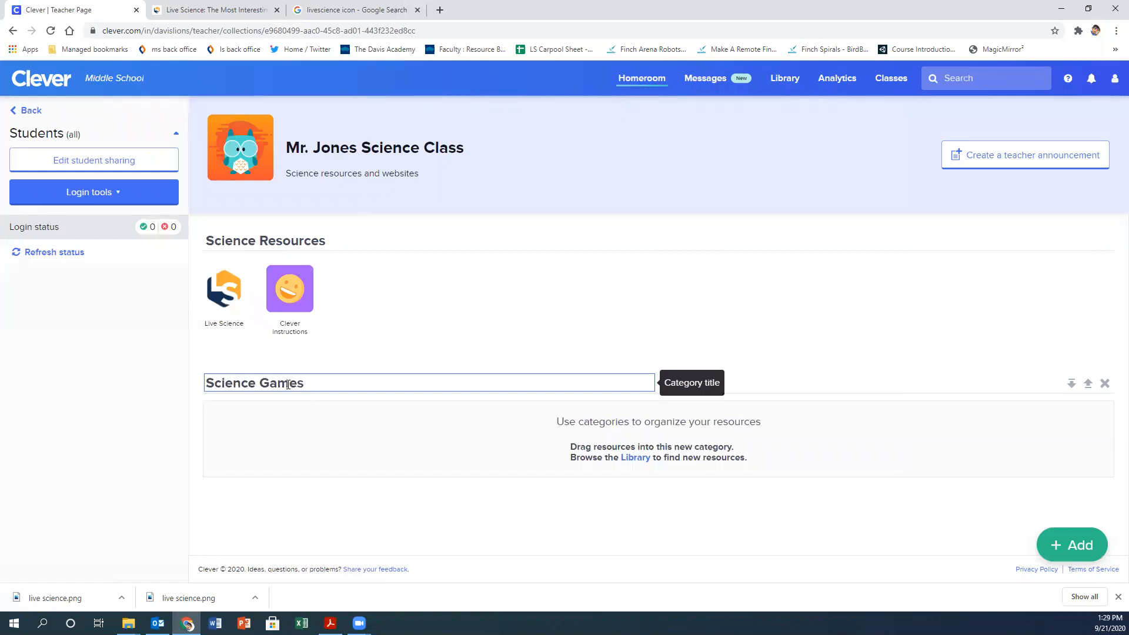
{"action": "left_click_drag", "start_coordinate": [288, 294], "coordinate": [263, 447]}
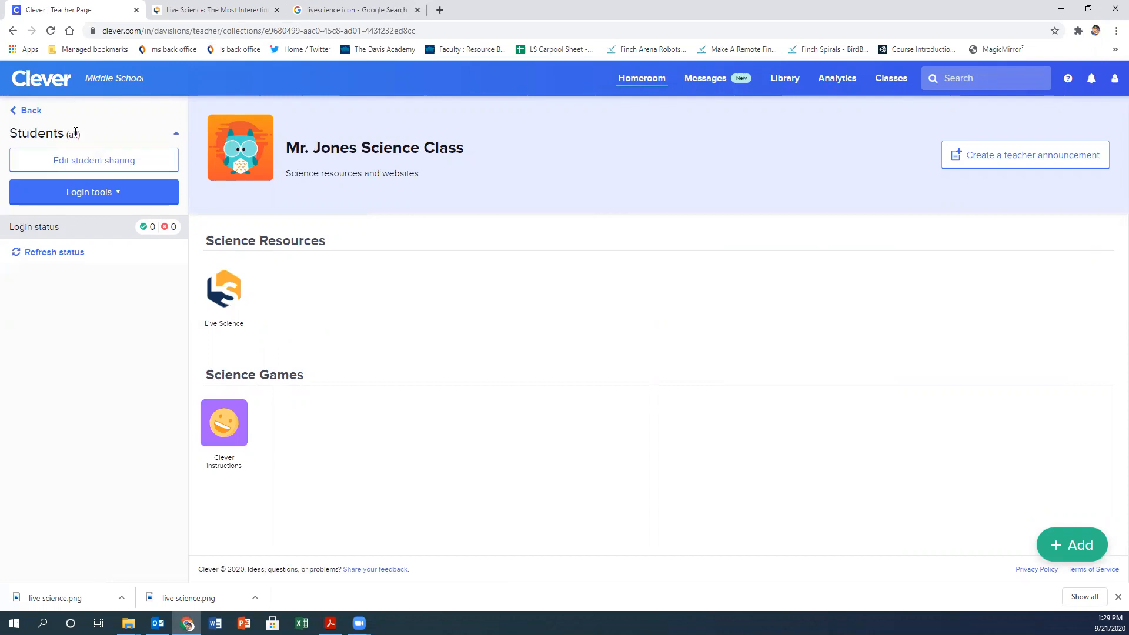
Inspect the student sharing options for the science class page, including access for one or more classes, and leave without saving.
{"action": "left_click", "coordinate": [85, 161]}
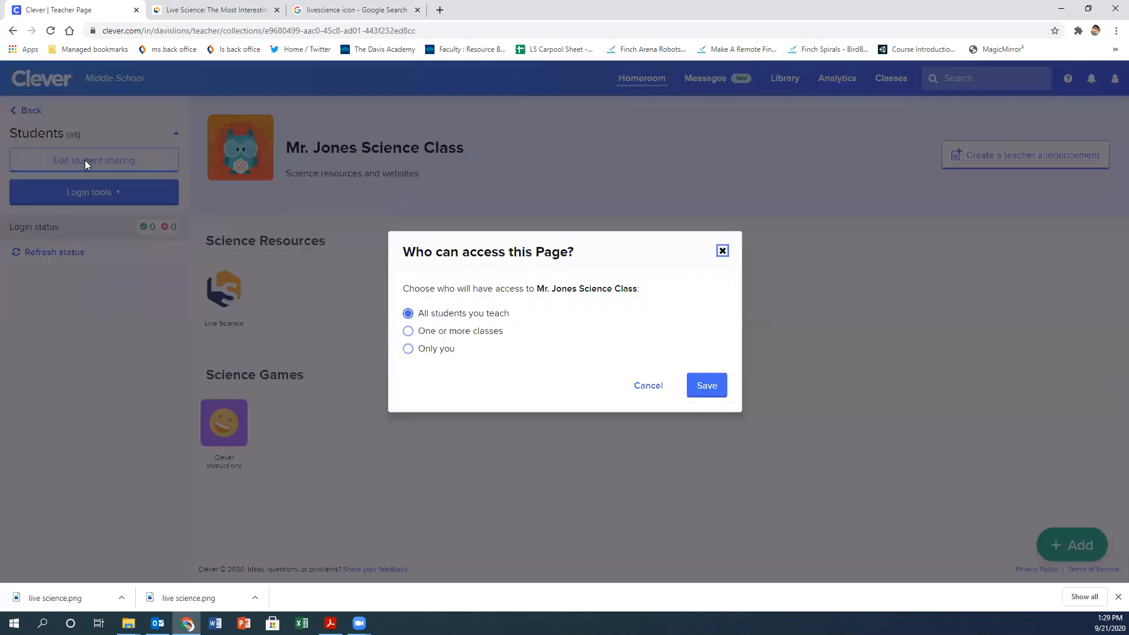
{"action": "left_click", "coordinate": [408, 332]}
{"action": "left_click", "coordinate": [497, 340]}
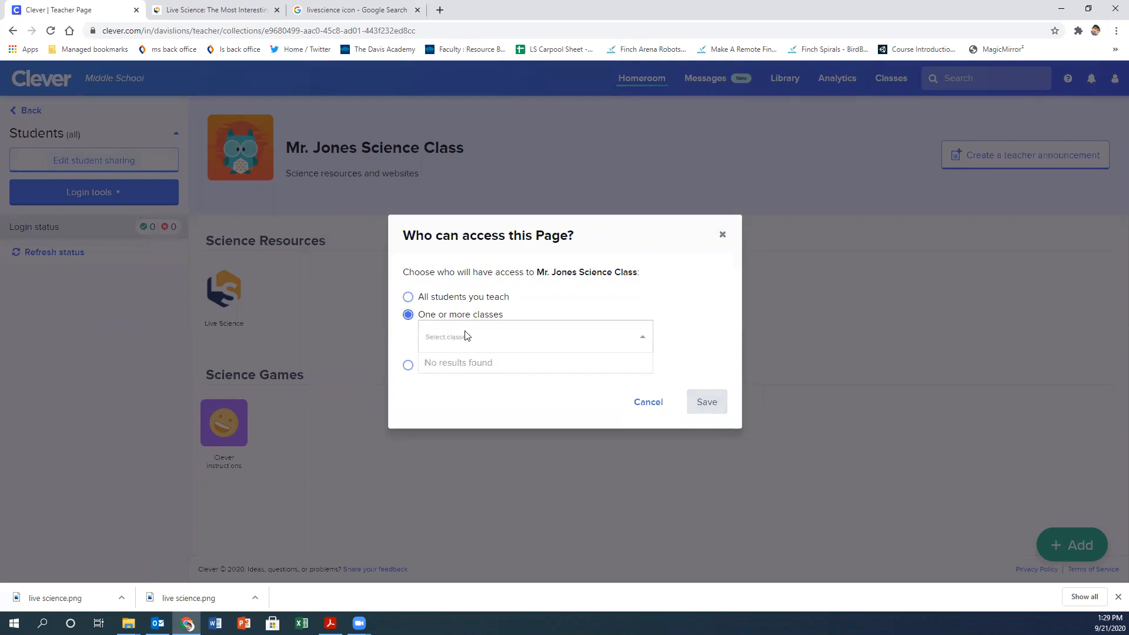
{"action": "left_click", "coordinate": [451, 319]}
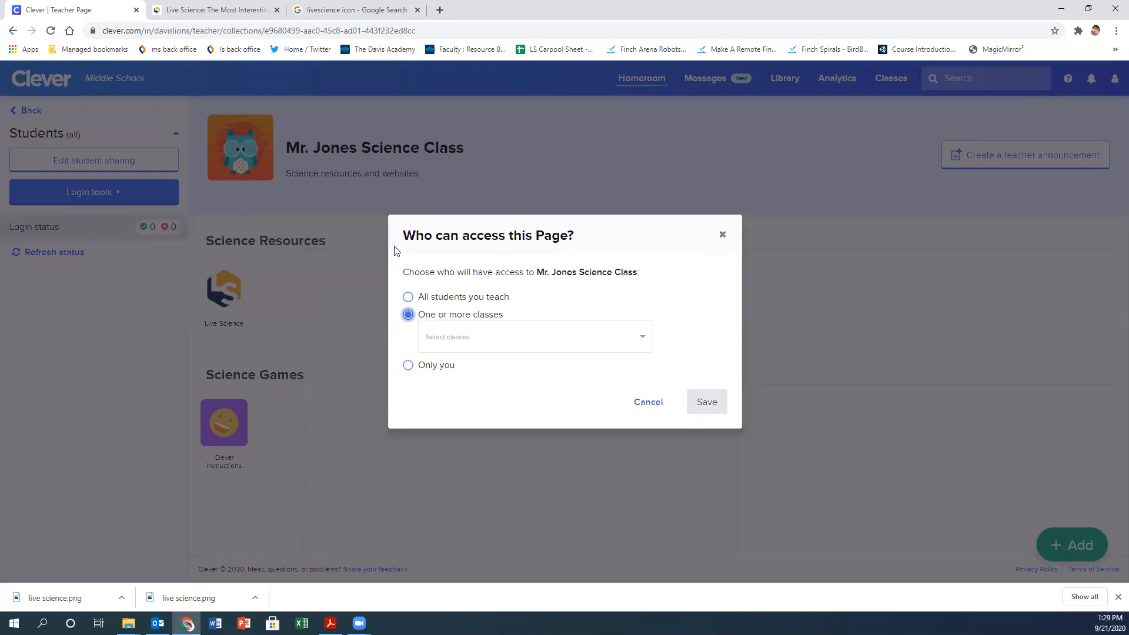
{"action": "left_click", "coordinate": [646, 404]}
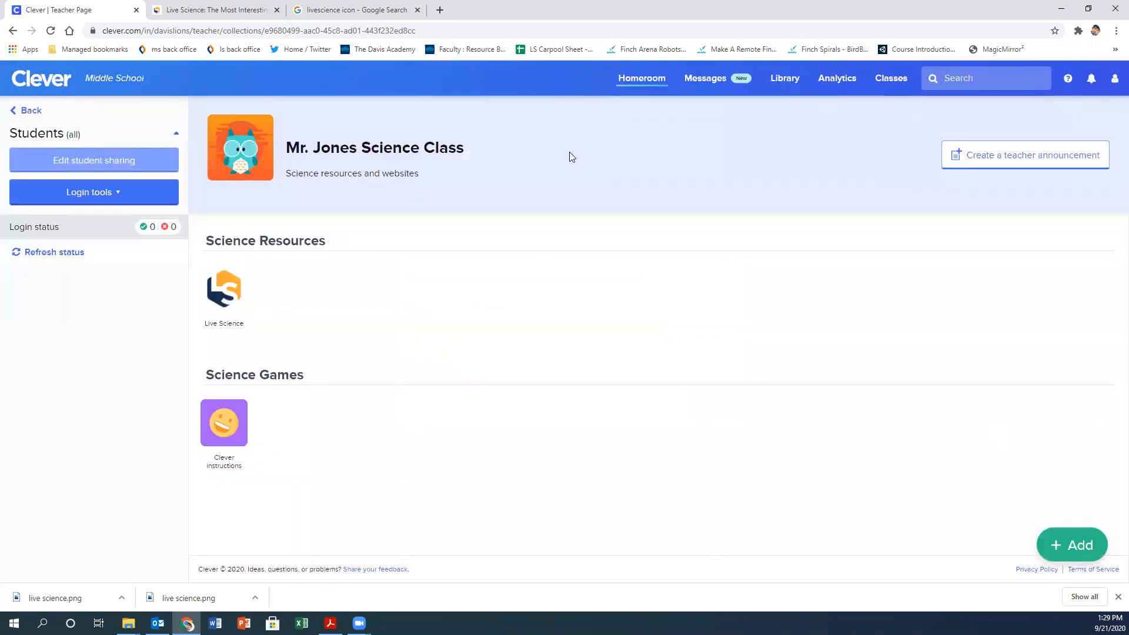
View the private "Just you" page from Homeroom and return to the Homeroom overview.
{"action": "left_click", "coordinate": [635, 81]}
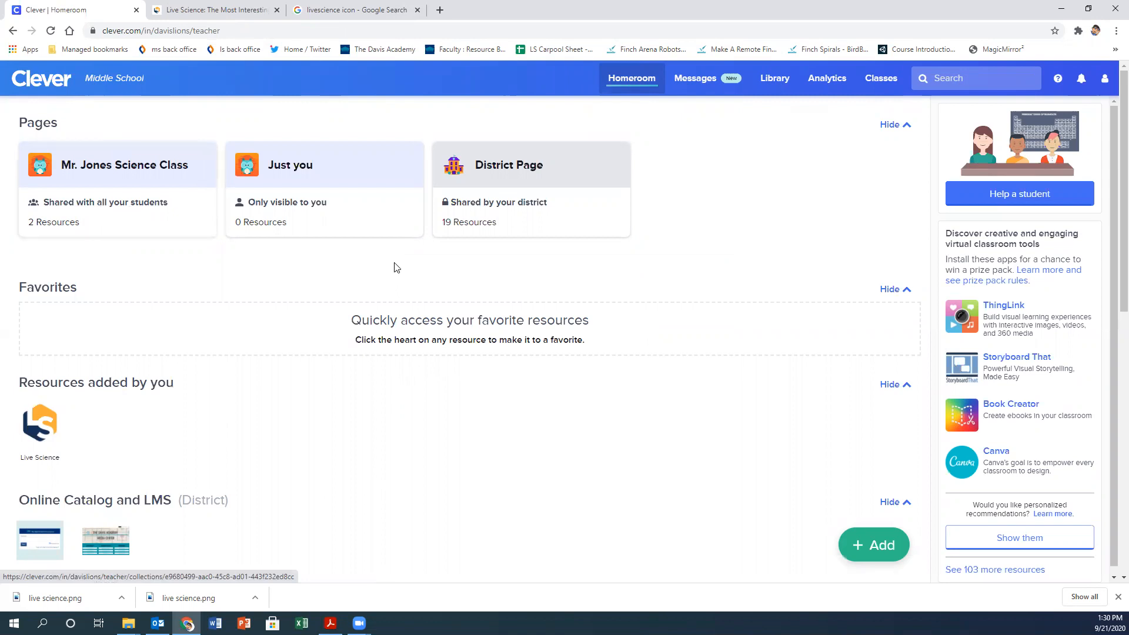
{"action": "left_click", "coordinate": [291, 169]}
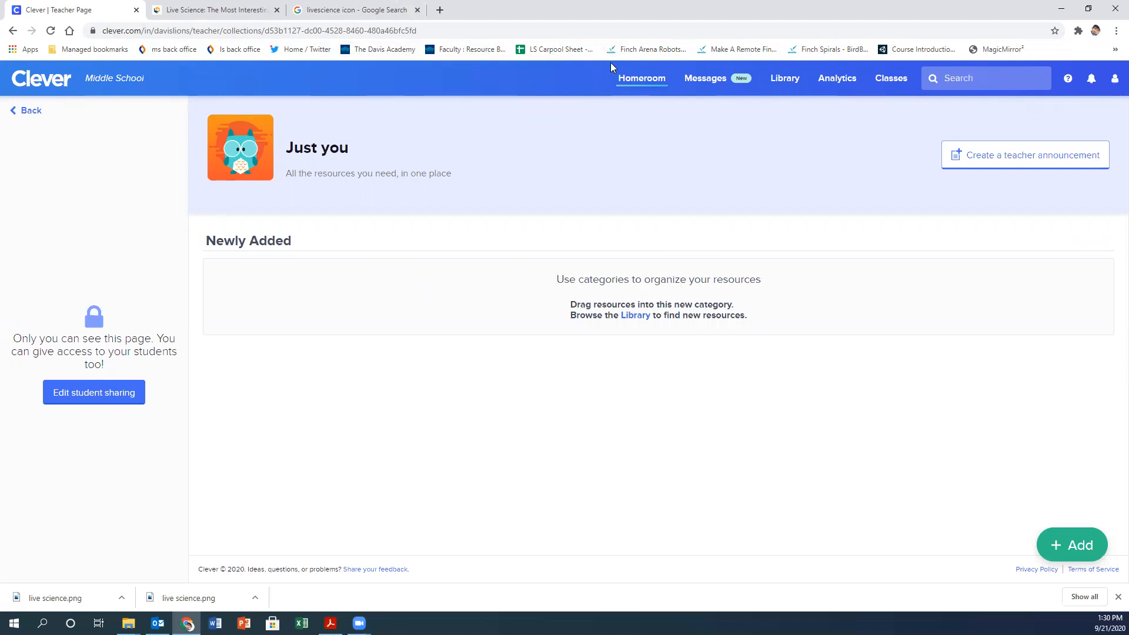
{"action": "left_click", "coordinate": [645, 84]}
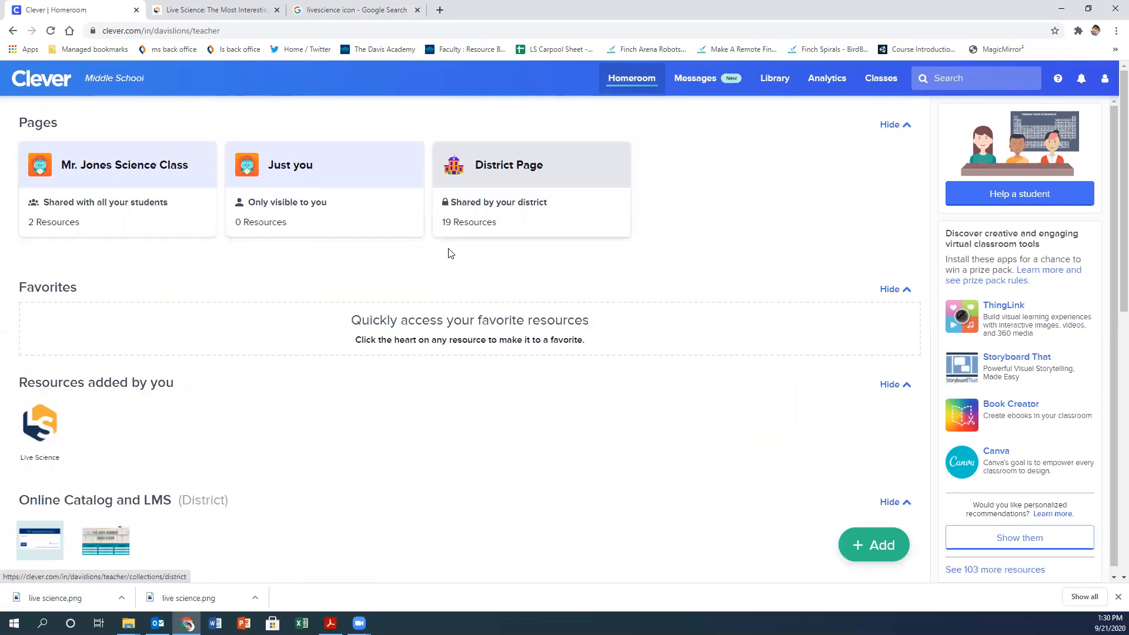
Mark the Clever Extension among the district resources on Homeroom as a favorite.
{"action": "scroll", "coordinate": [397, 299], "scroll_direction": "down", "scroll_amount": 2}
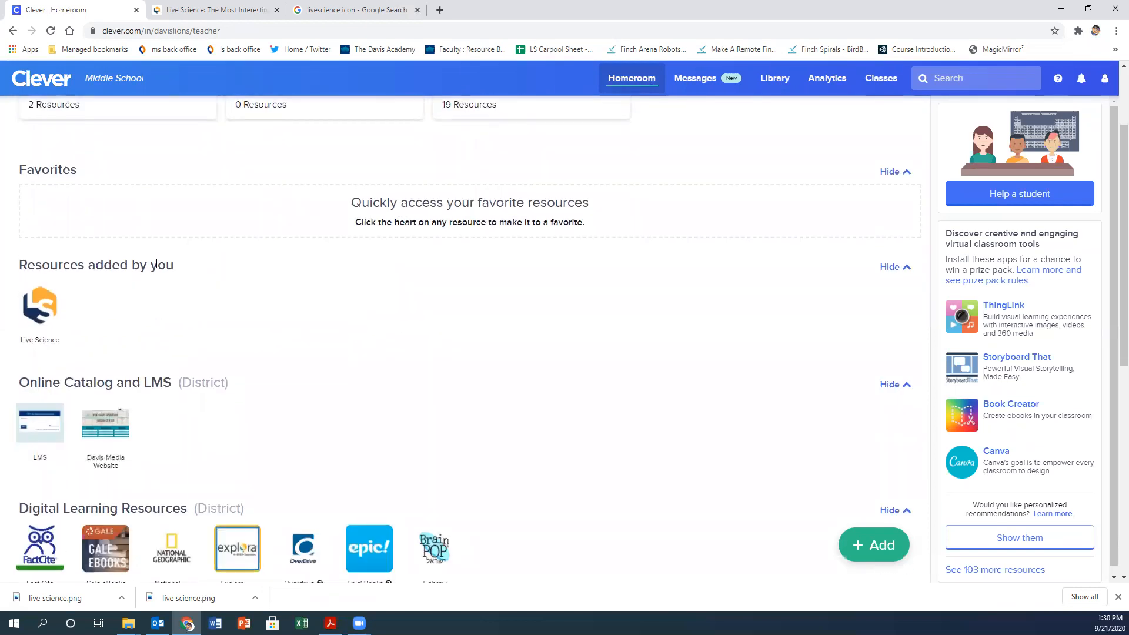
{"action": "scroll", "coordinate": [147, 311], "scroll_direction": "down", "scroll_amount": 2}
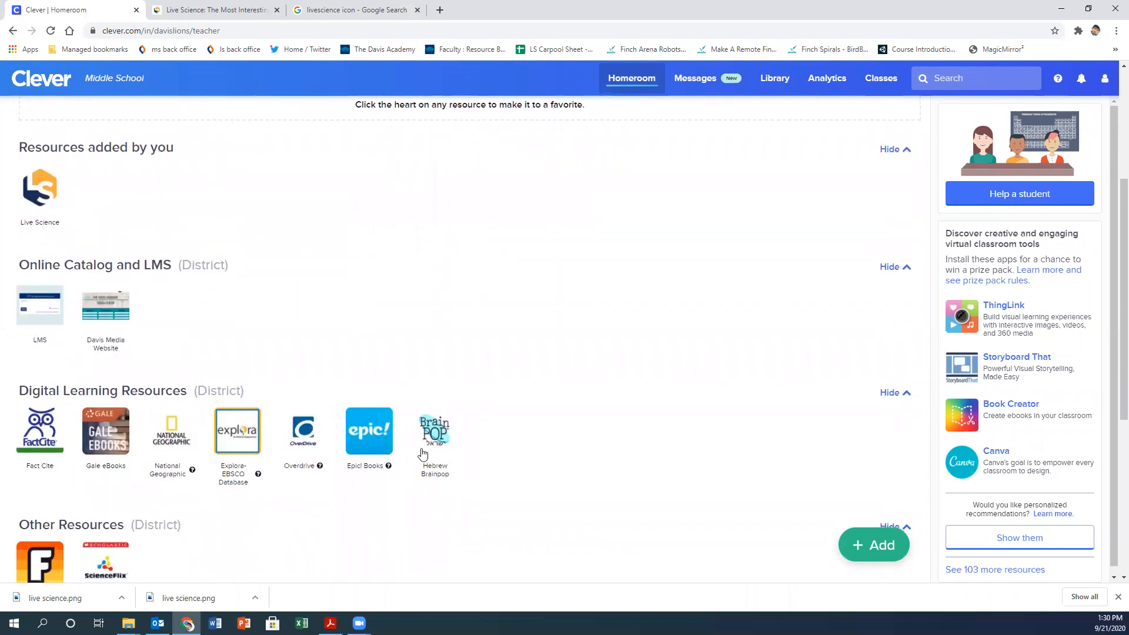
{"action": "scroll", "coordinate": [519, 363], "scroll_direction": "up", "scroll_amount": 3}
{"action": "scroll", "coordinate": [409, 201], "scroll_direction": "up", "scroll_amount": 1}
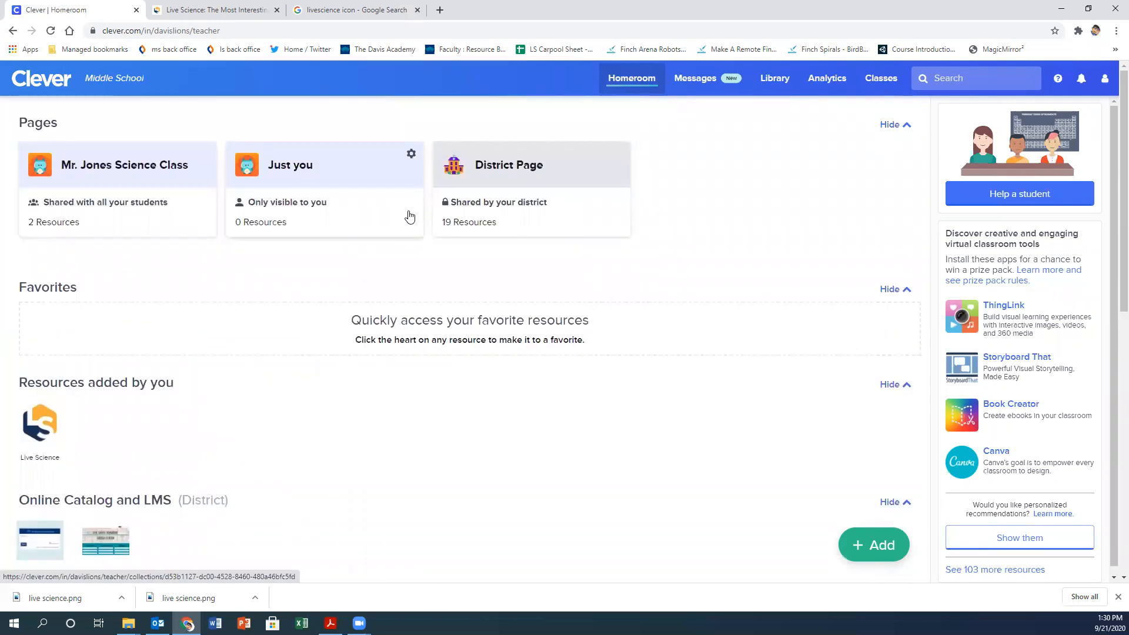
{"action": "scroll", "coordinate": [415, 216], "scroll_direction": "down", "scroll_amount": 4}
{"action": "scroll", "coordinate": [406, 234], "scroll_direction": "up", "scroll_amount": 4}
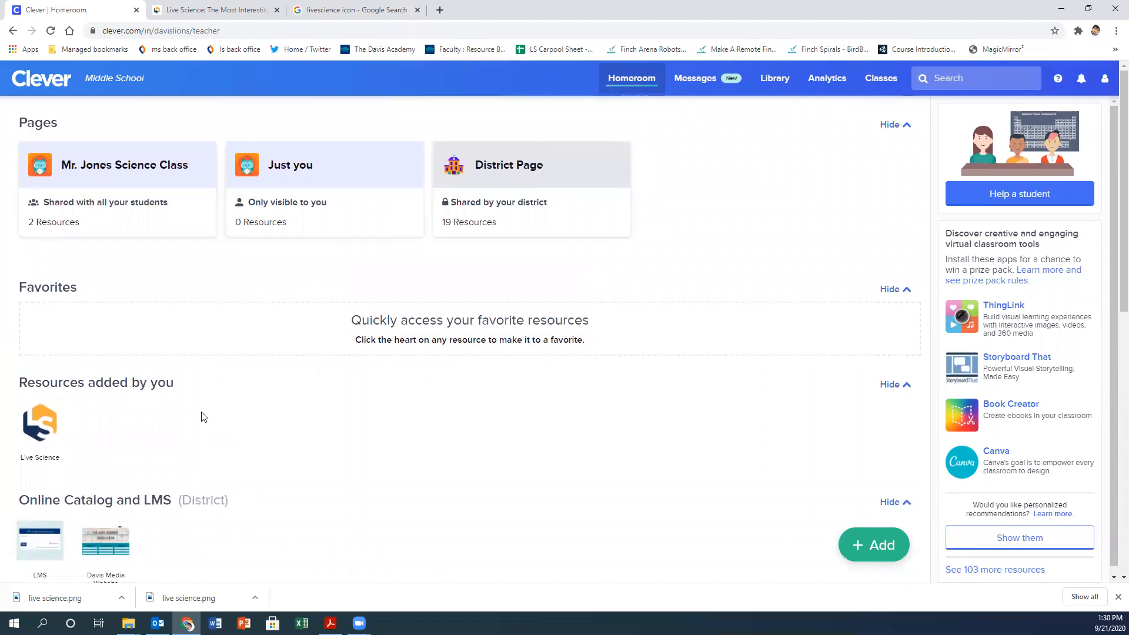
{"action": "scroll", "coordinate": [200, 423], "scroll_direction": "down", "scroll_amount": 10}
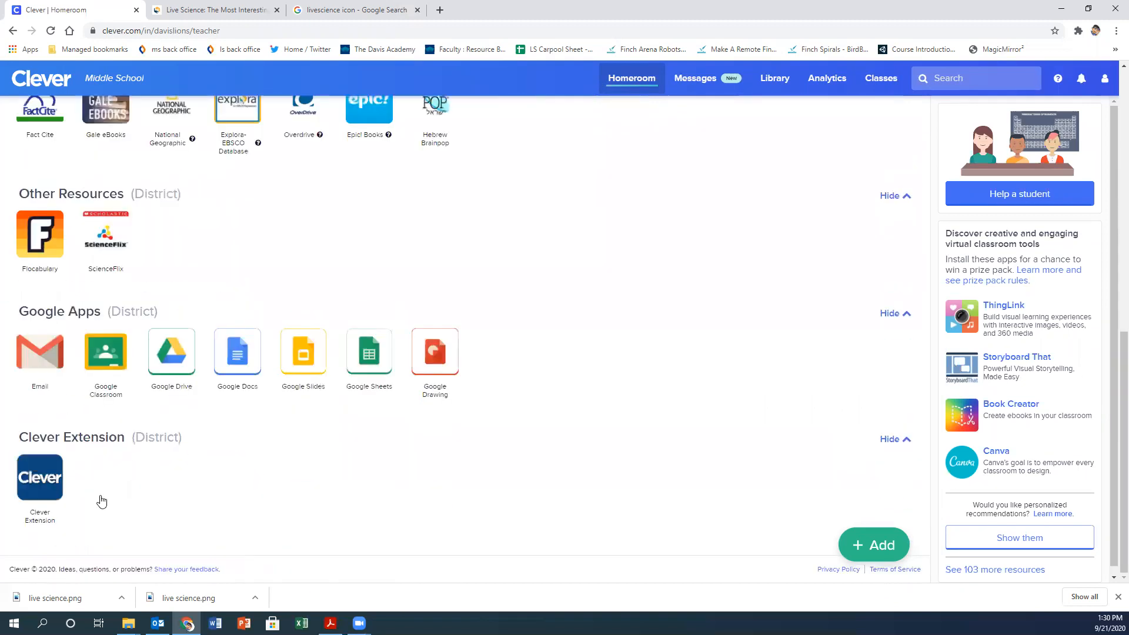
{"action": "mouse_move", "coordinate": [44, 479]}
{"action": "left_click", "coordinate": [57, 463]}
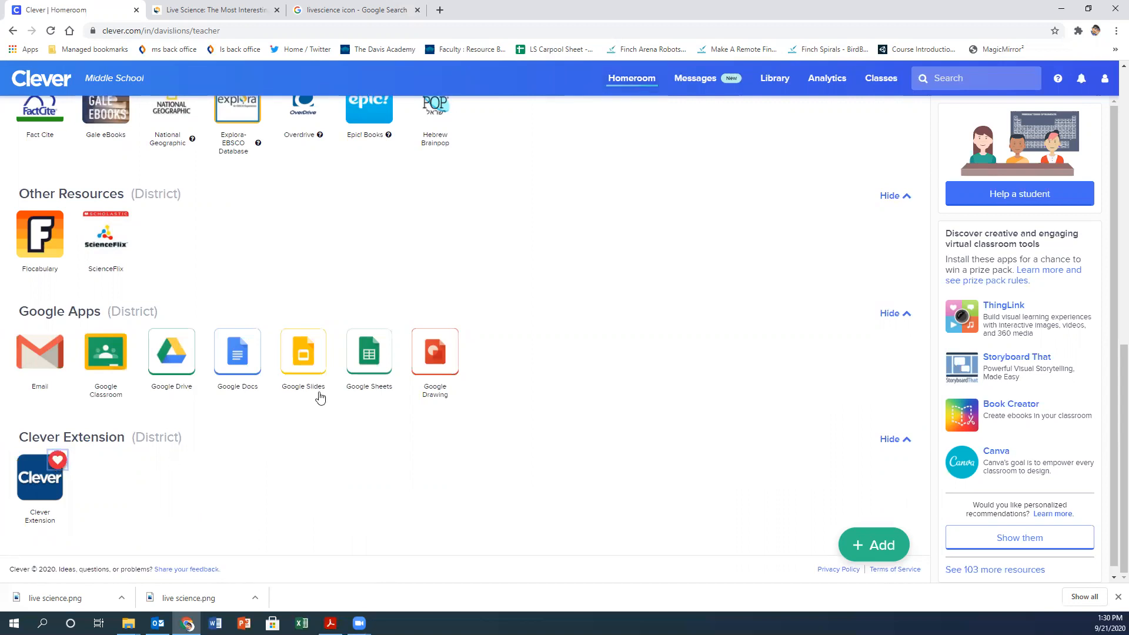
Remove the Clever Extension from the Favorites on Homeroom.
{"action": "scroll", "coordinate": [317, 392], "scroll_direction": "up", "scroll_amount": 15}
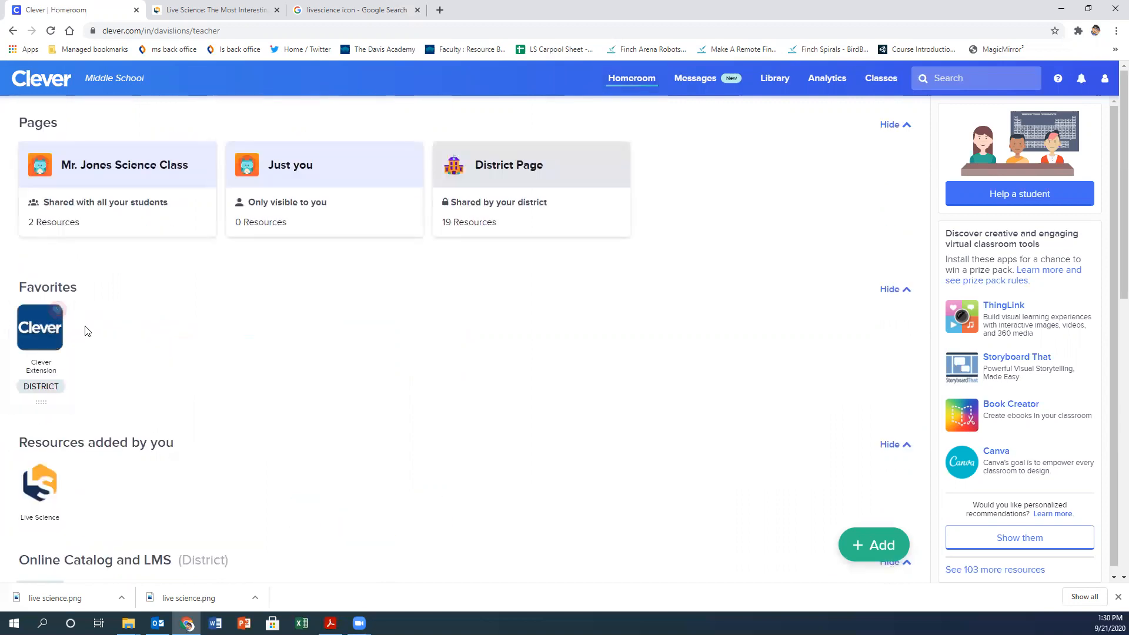
{"action": "left_click", "coordinate": [58, 313]}
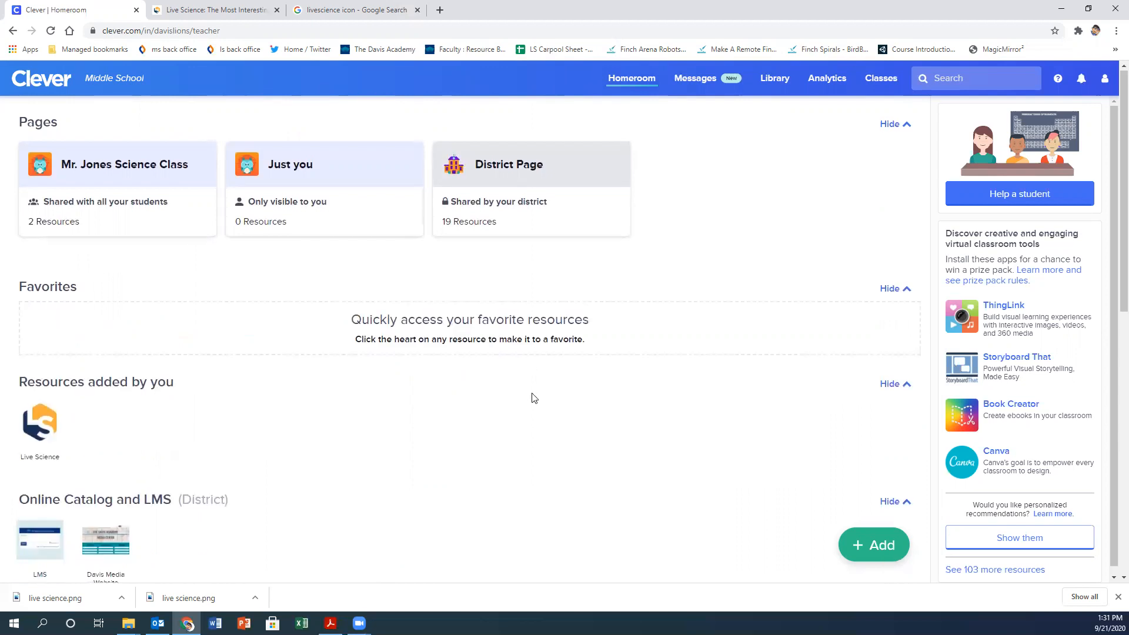
{"action": "scroll", "coordinate": [529, 399], "scroll_direction": "down", "scroll_amount": 15}
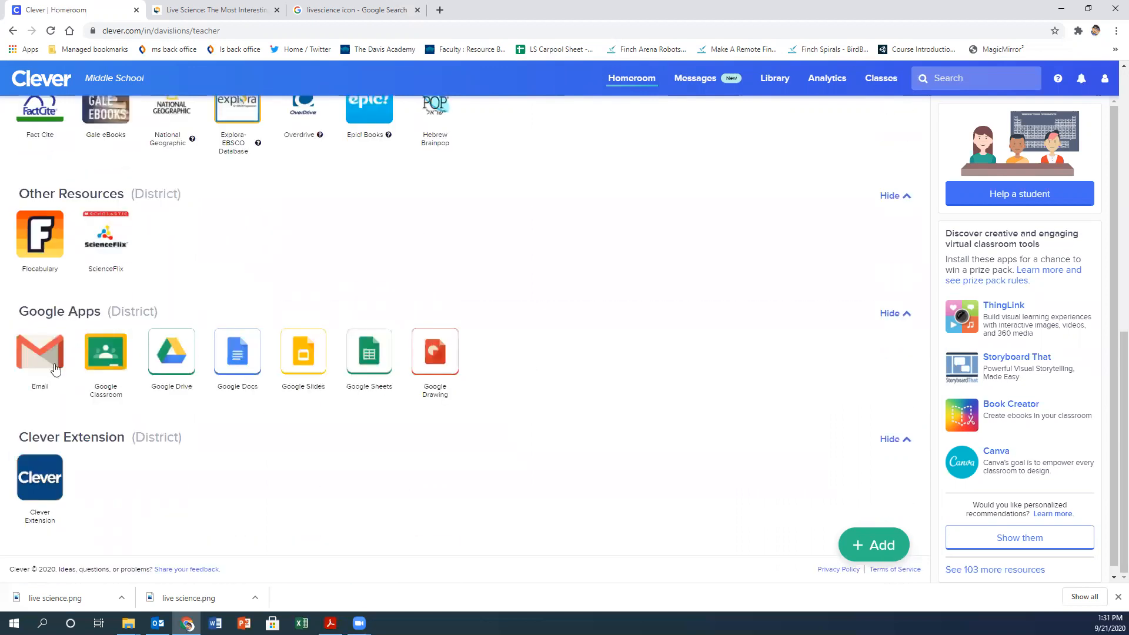
{"action": "scroll", "coordinate": [94, 483], "scroll_direction": "up", "scroll_amount": 15}
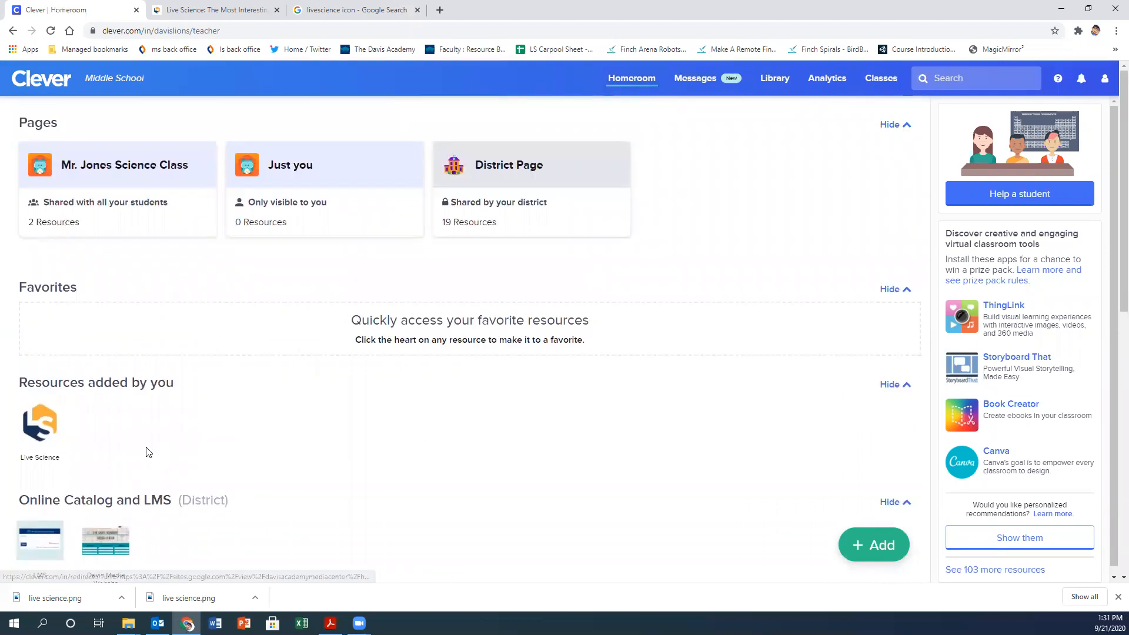
Check which kinds of items can be added from Homeroom and close the choices without adding anything.
{"action": "left_click", "coordinate": [868, 547]}
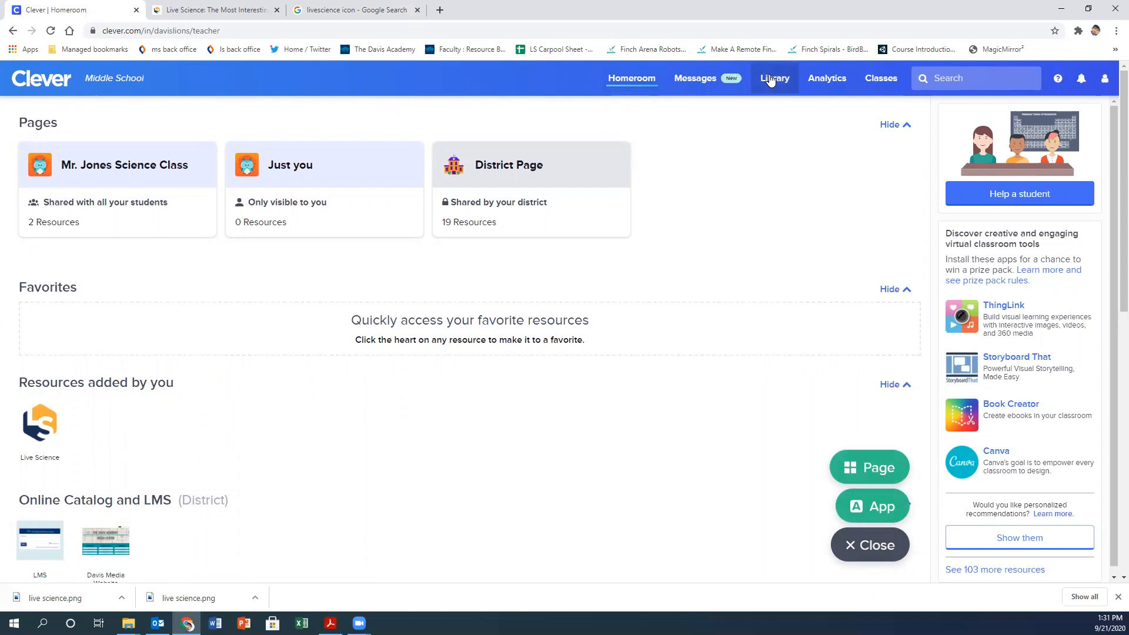
{"action": "left_click", "coordinate": [774, 184]}
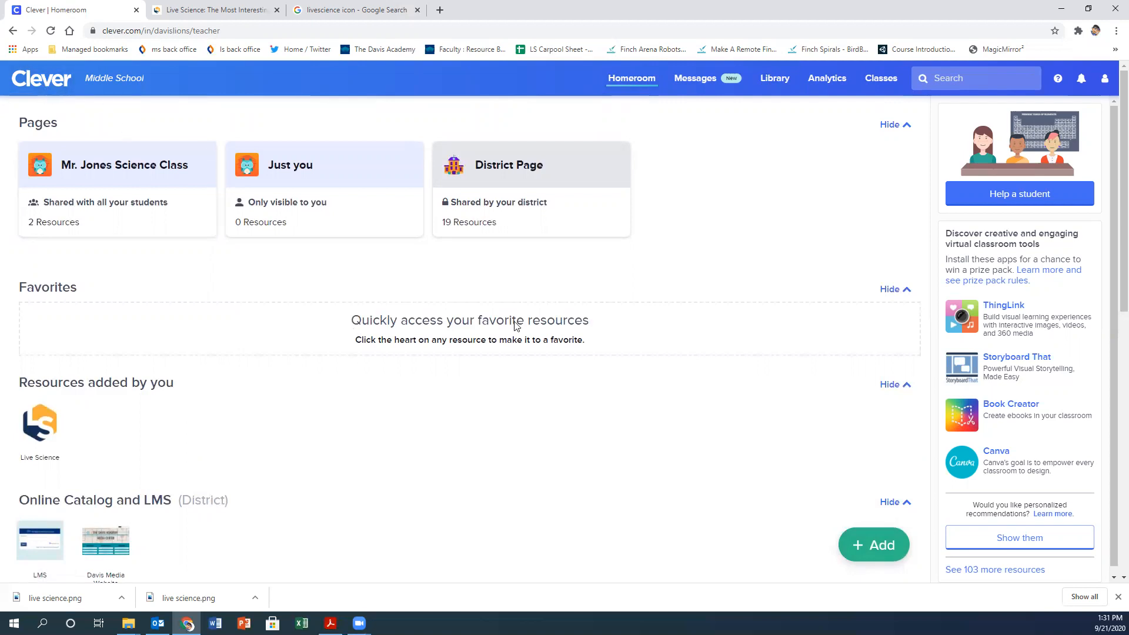
{"action": "scroll", "coordinate": [581, 407], "scroll_direction": "down", "scroll_amount": 1}
{"action": "scroll", "coordinate": [581, 407], "scroll_direction": "up", "scroll_amount": 1}
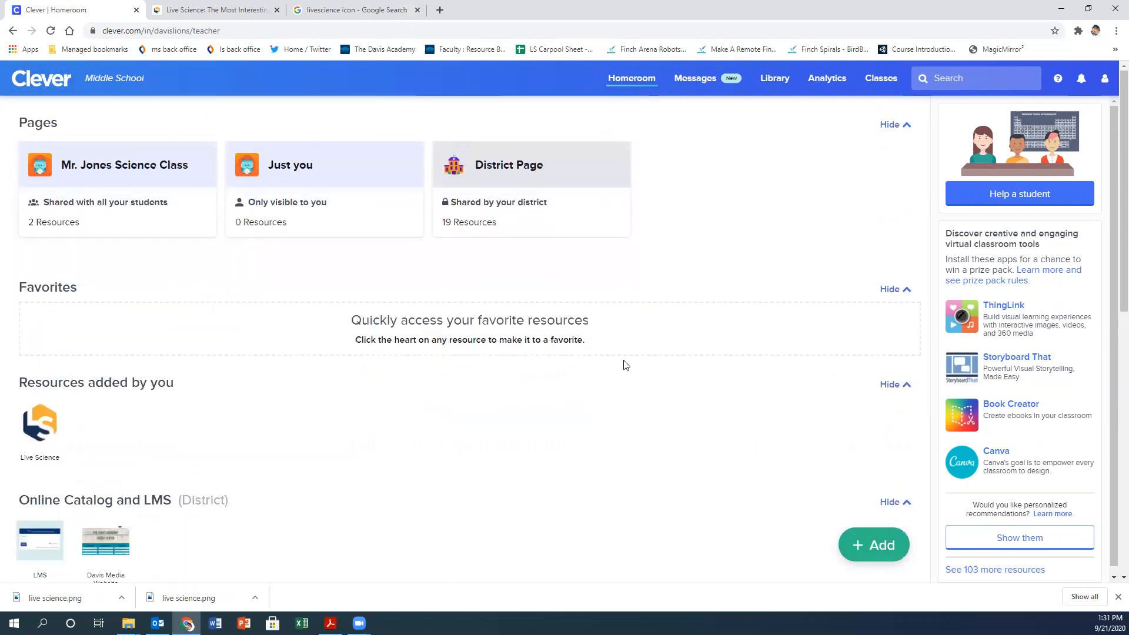